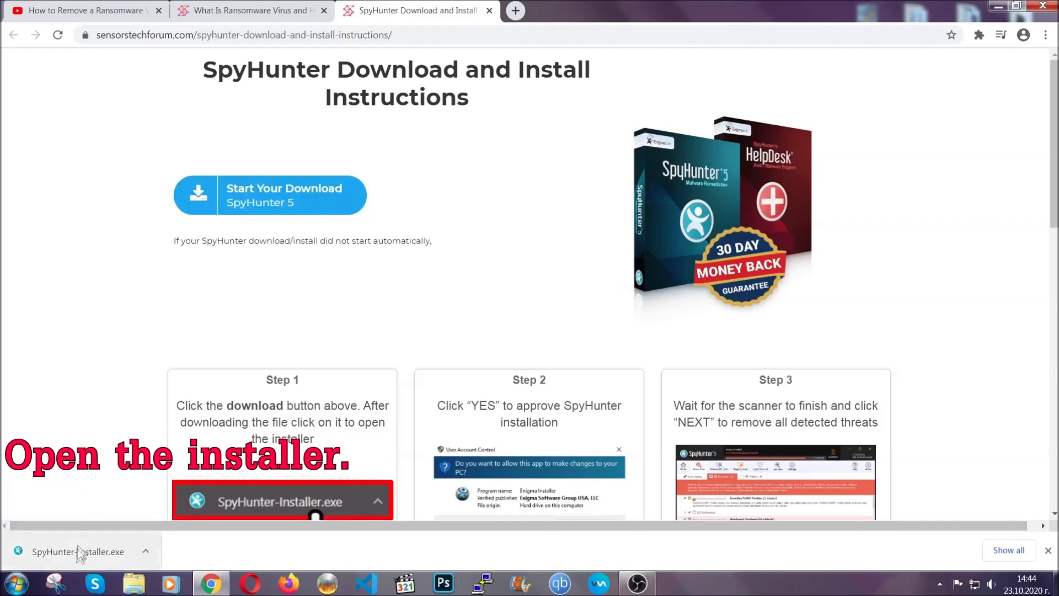
- Run the downloaded SpyHunter-Installer.exe and choose English as the installer language
left_click(78, 554)
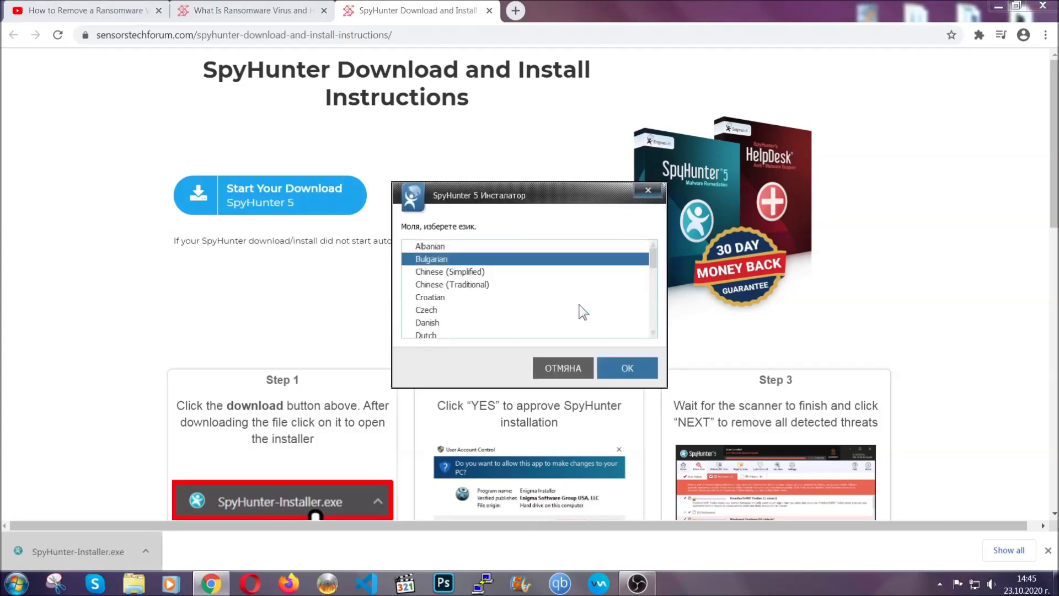
scroll(545, 308, "down", 2)
left_click(497, 301)
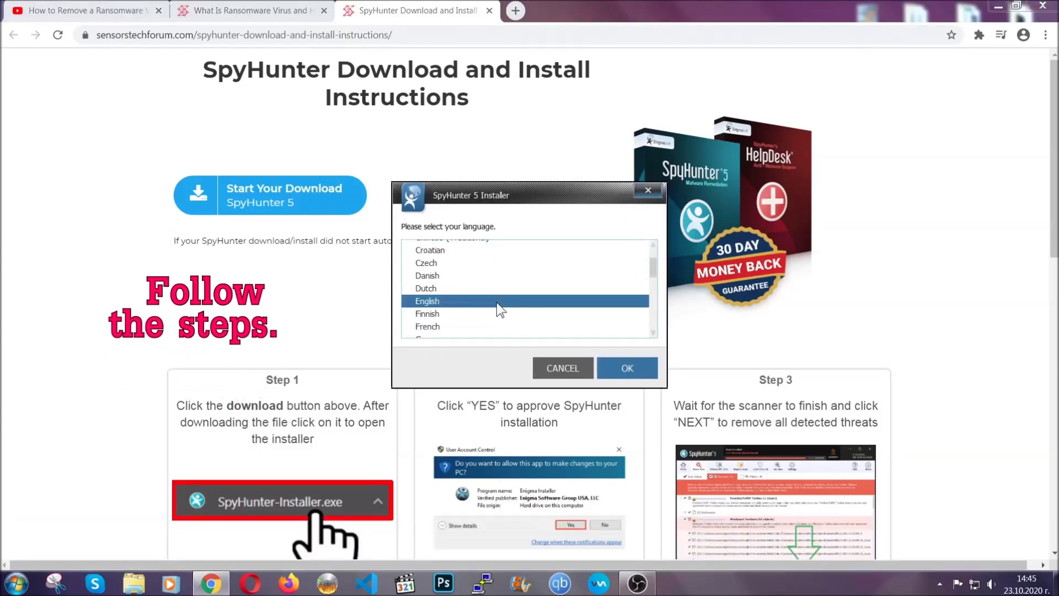
left_click(614, 368)
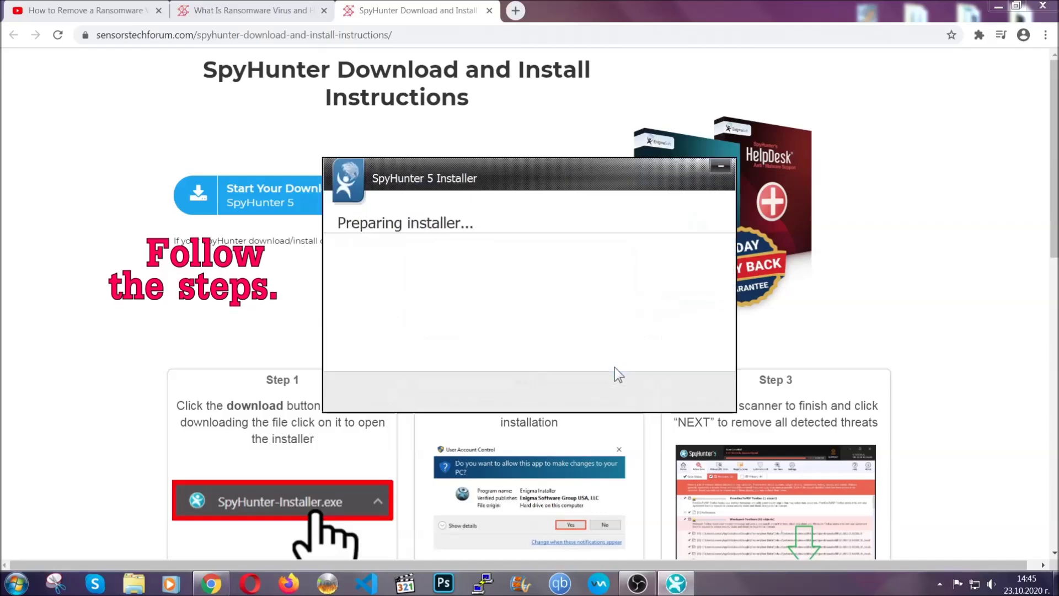
- Accept the EULA and Privacy Policy, install SpyHunter 5, and finish the setup
left_click(639, 383)
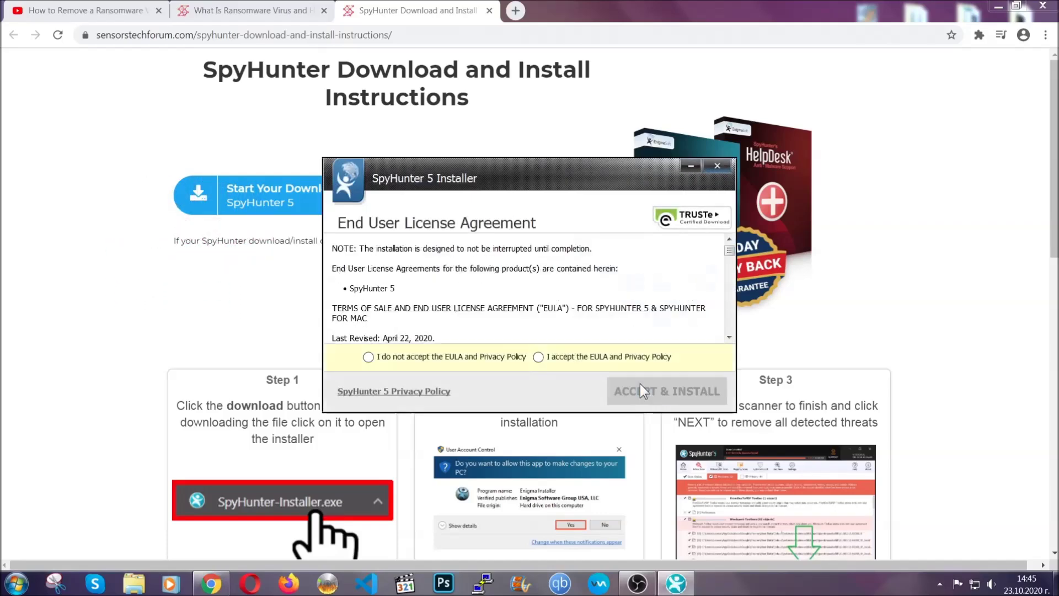
left_click(539, 356)
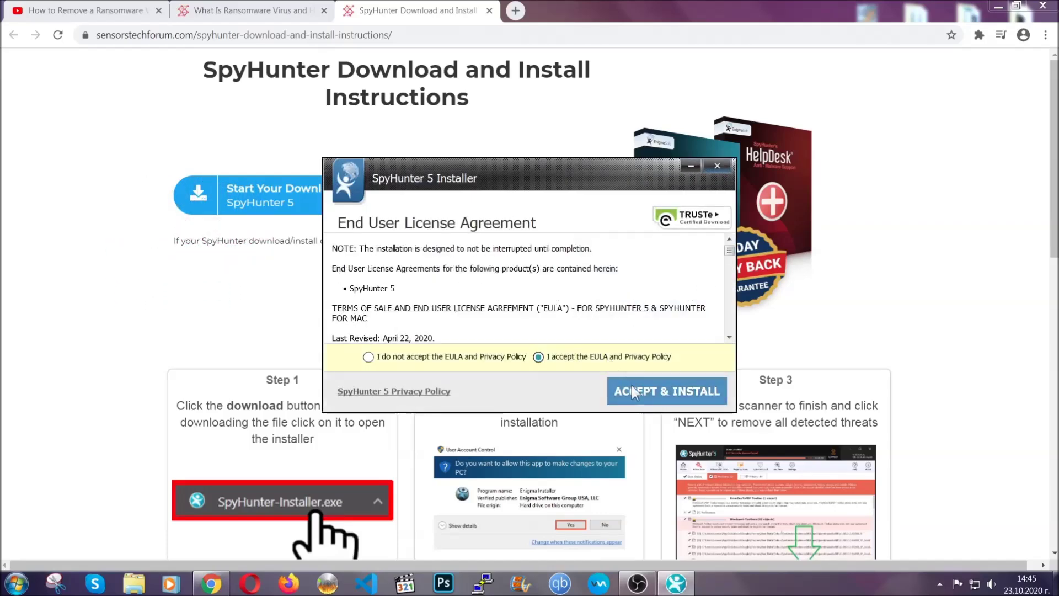
left_click(631, 391)
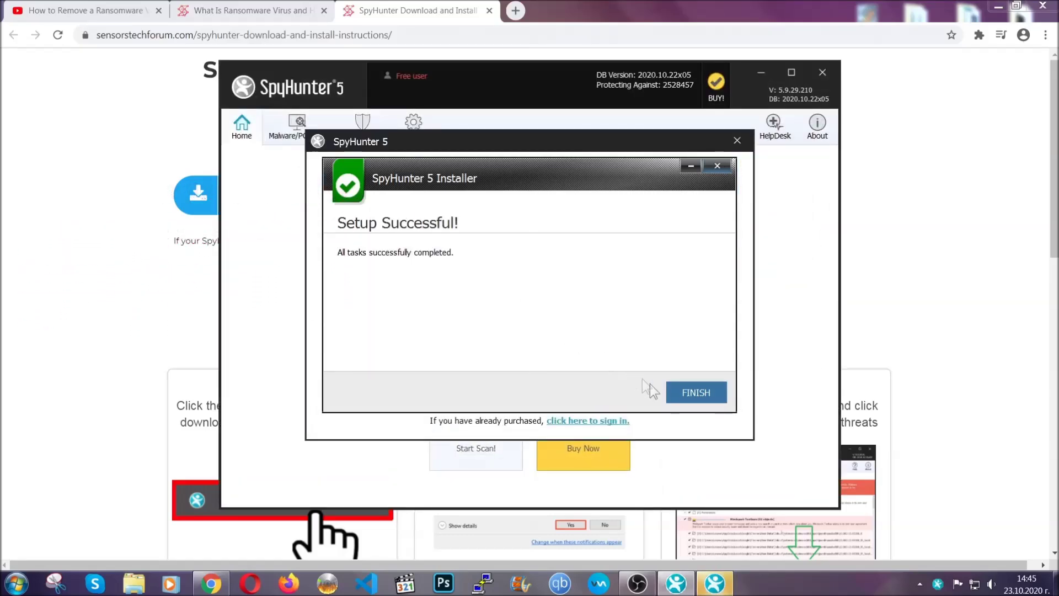
left_click(678, 398)
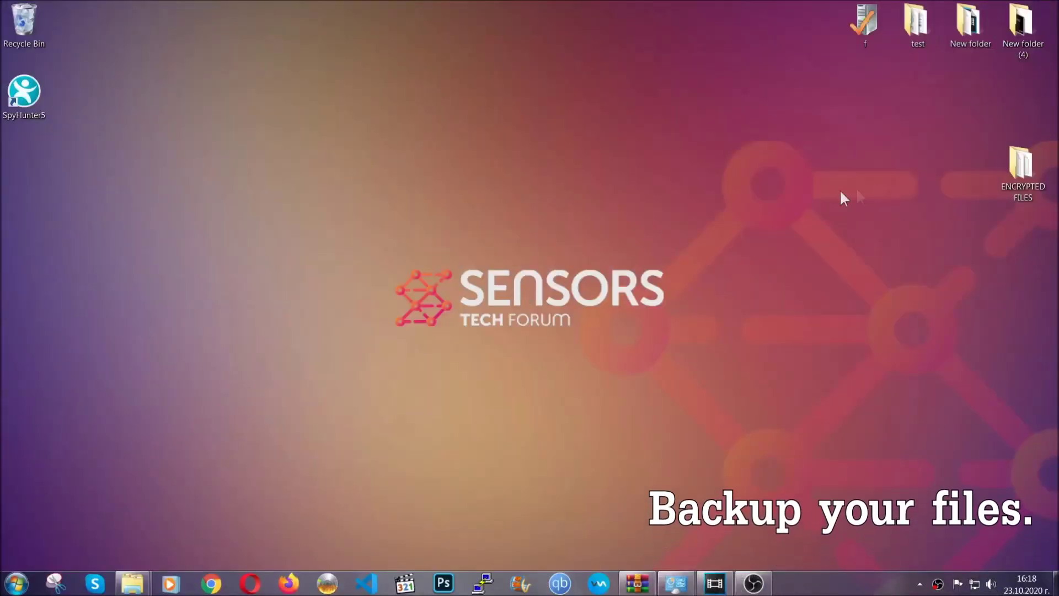
- Copy all files in the desktop's ENCRYPTED FILES folder and minimize the folder window
double_click(1015, 170)
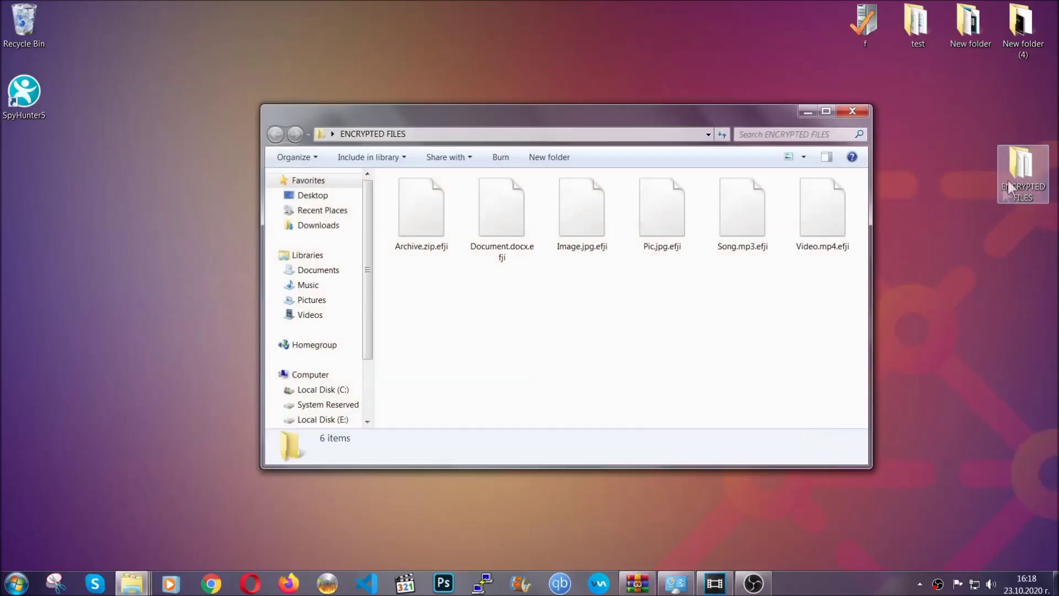
left_click_drag(395, 274, 830, 204)
right_click(830, 204)
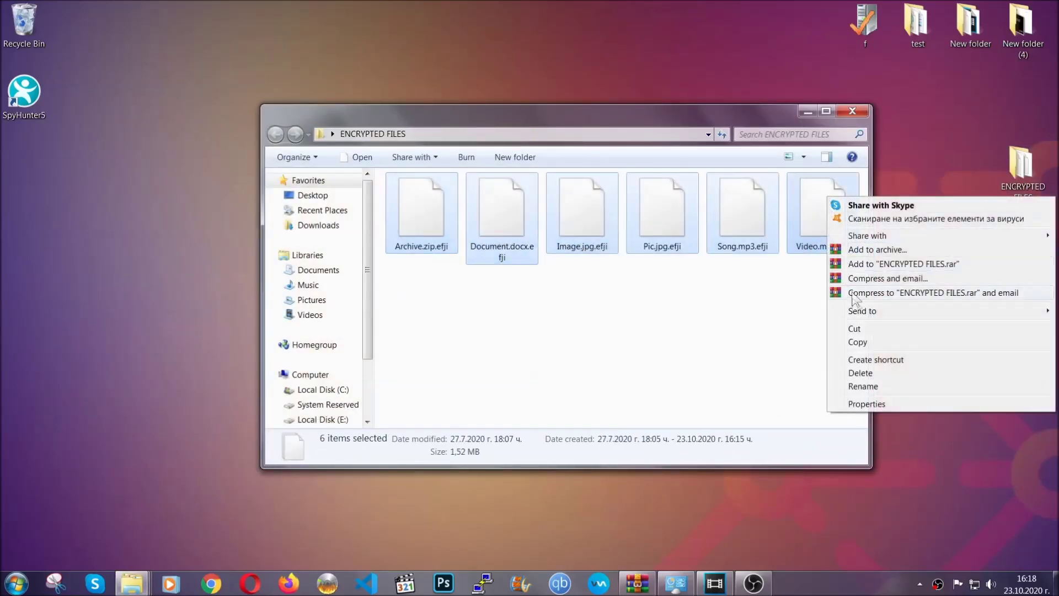
left_click(857, 342)
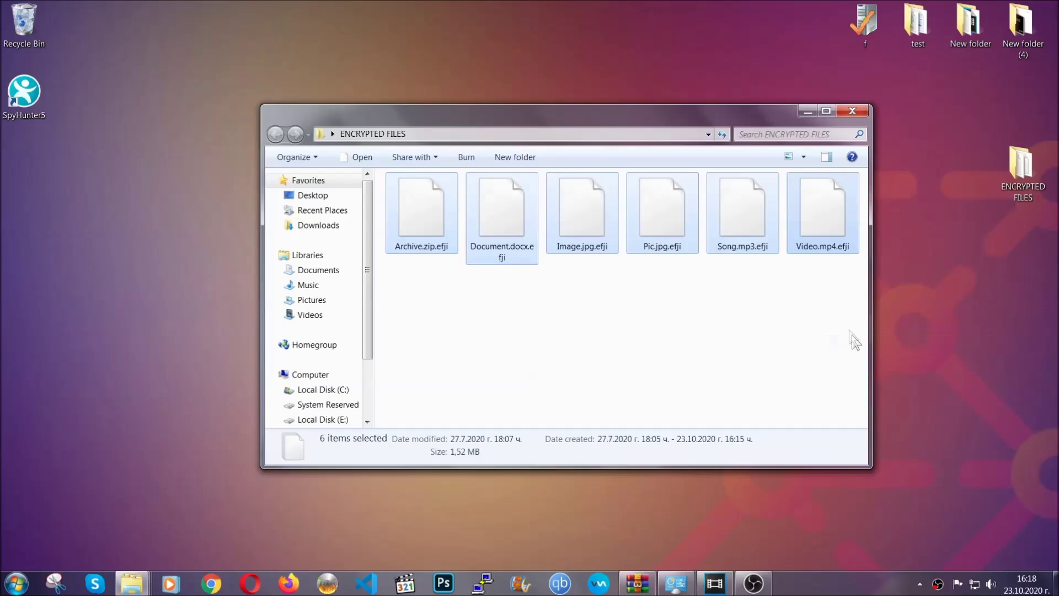
left_click(808, 112)
- Paste the copied encrypted files into FLASH DRIVE (H:) and close the drive's window
left_click(16, 581)
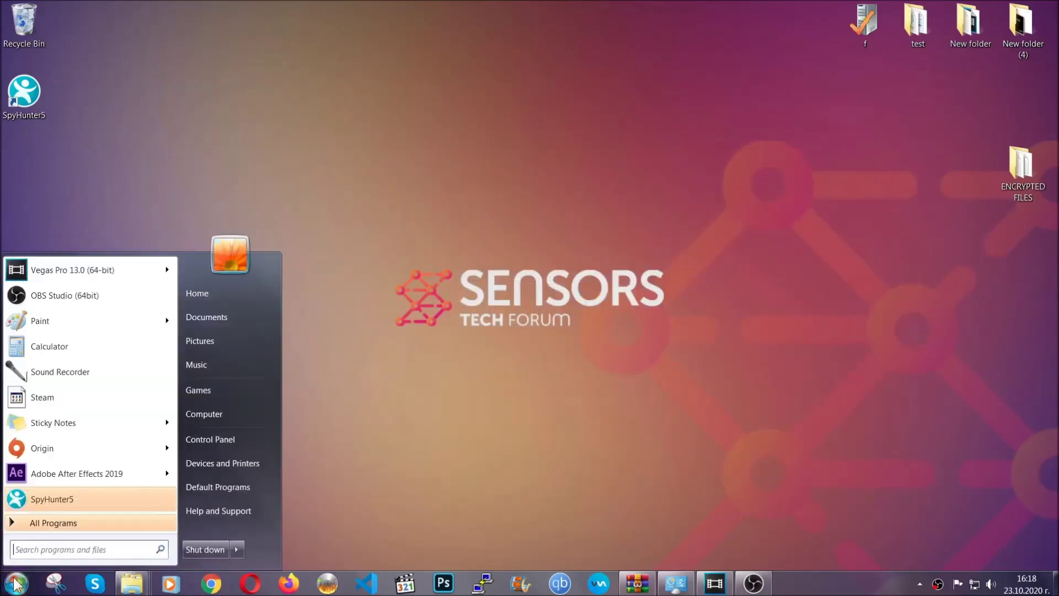
left_click(202, 411)
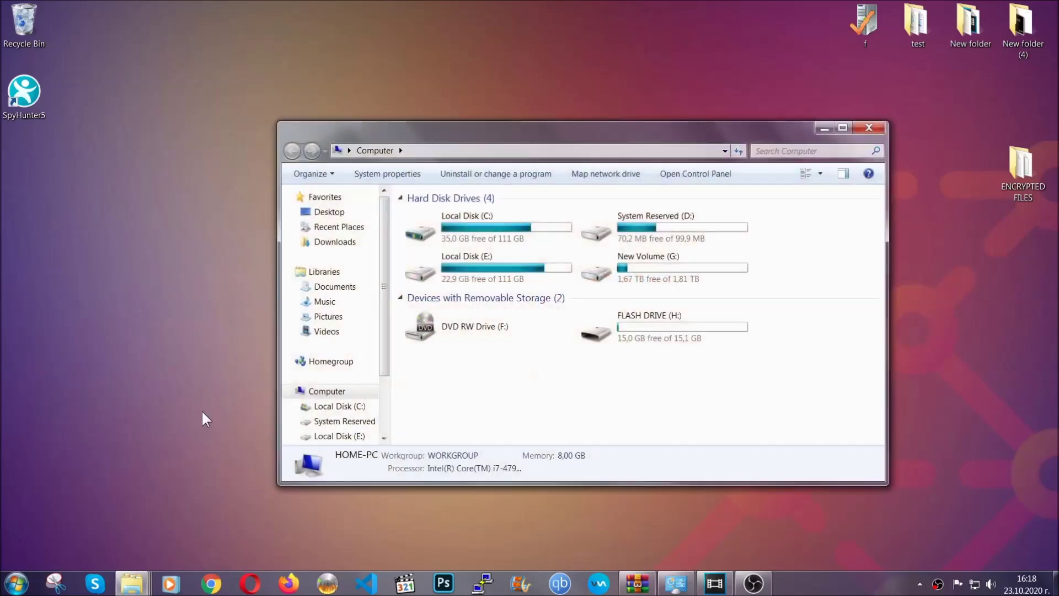
double_click(667, 323)
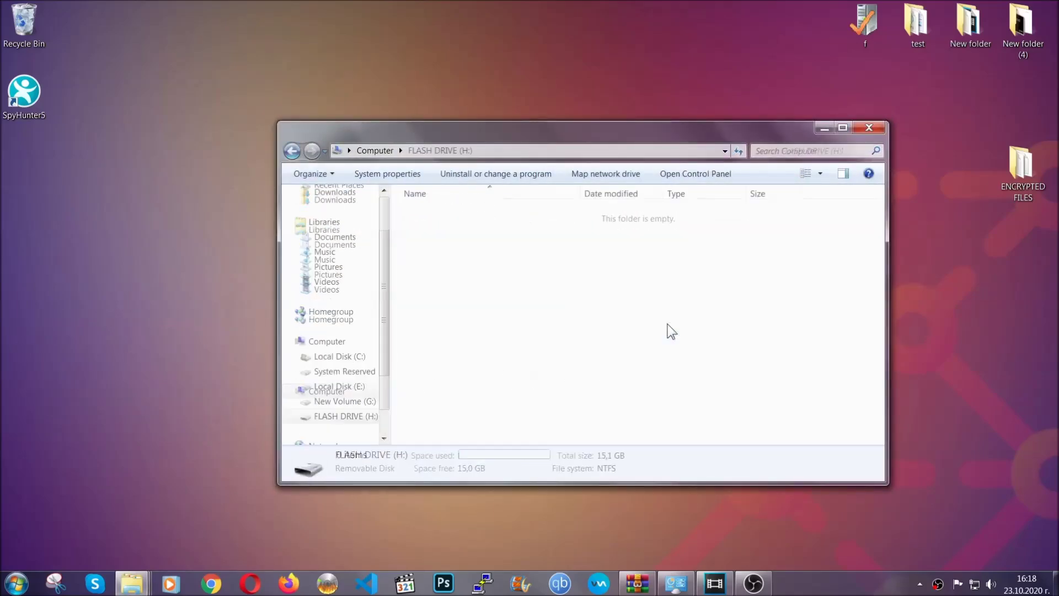
right_click(457, 246)
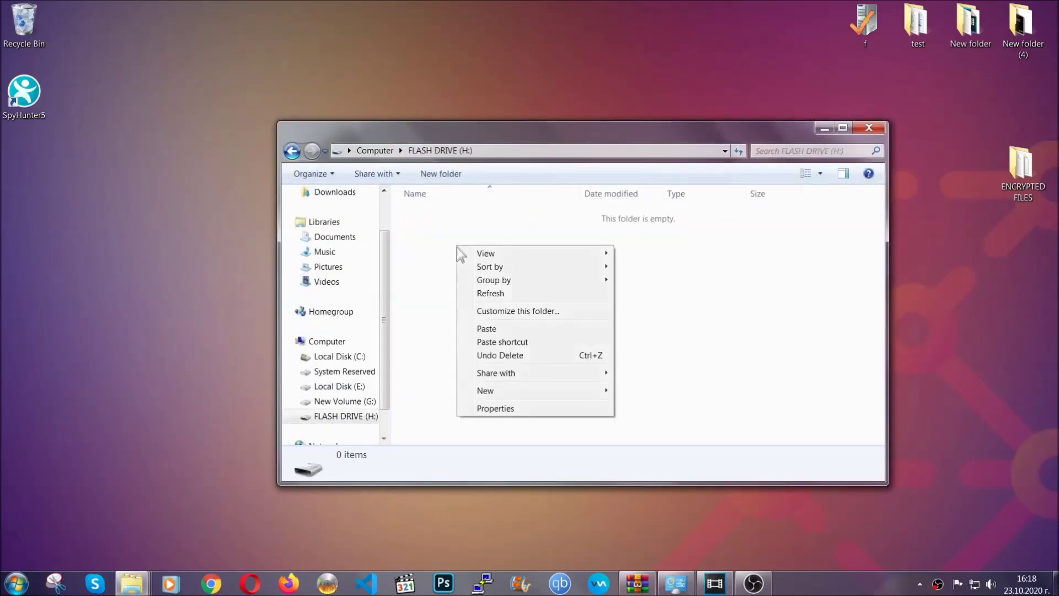
left_click(482, 329)
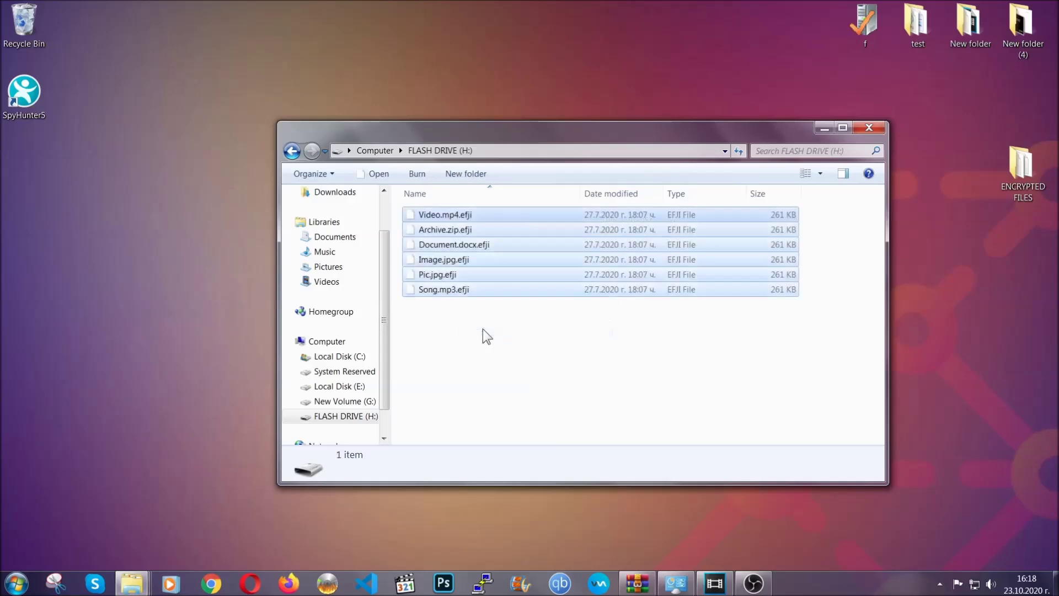
left_click(482, 330)
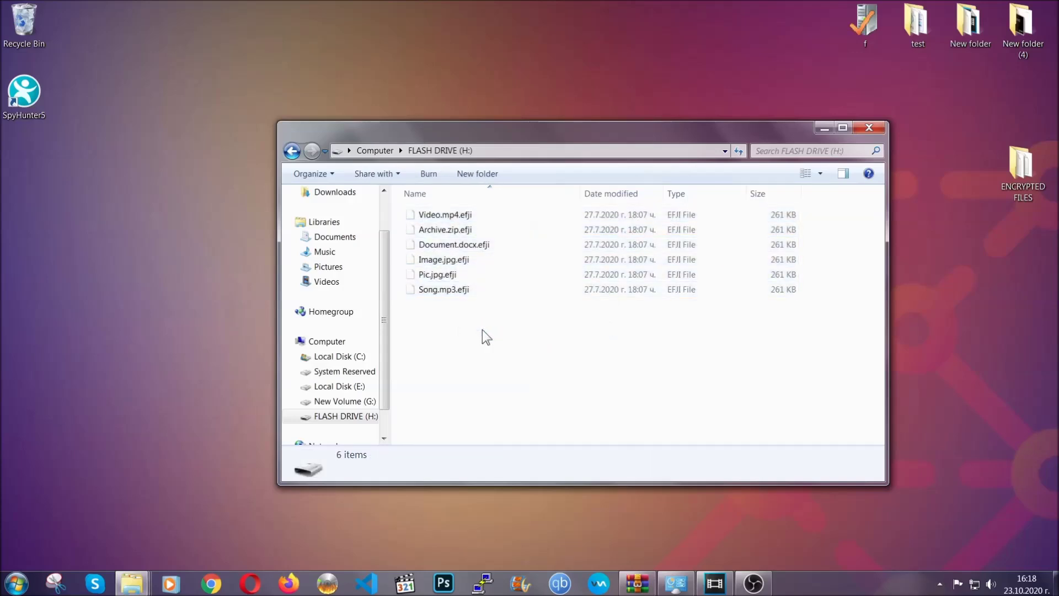
left_click(870, 128)
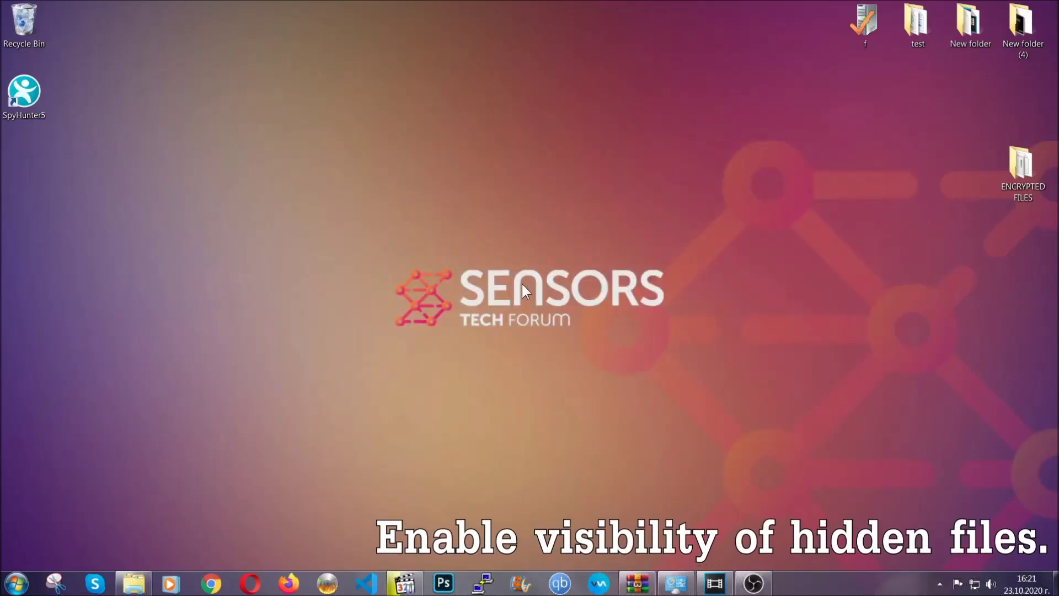
- Find the "show hidden files and folders" setting through system search and apply "Show hidden files, folders, and drives"
left_click(17, 583)
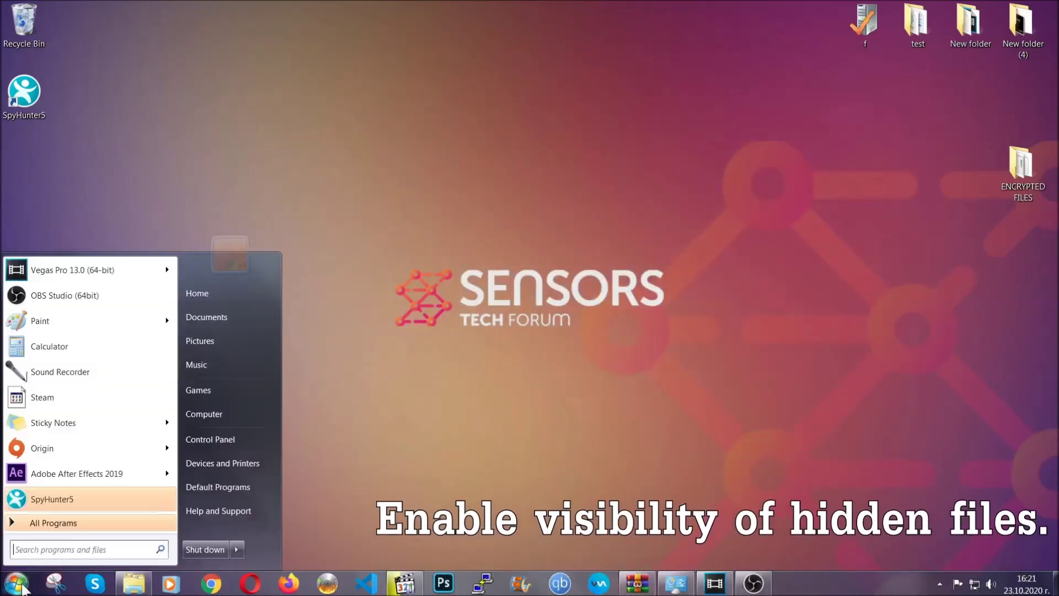
left_click(47, 548)
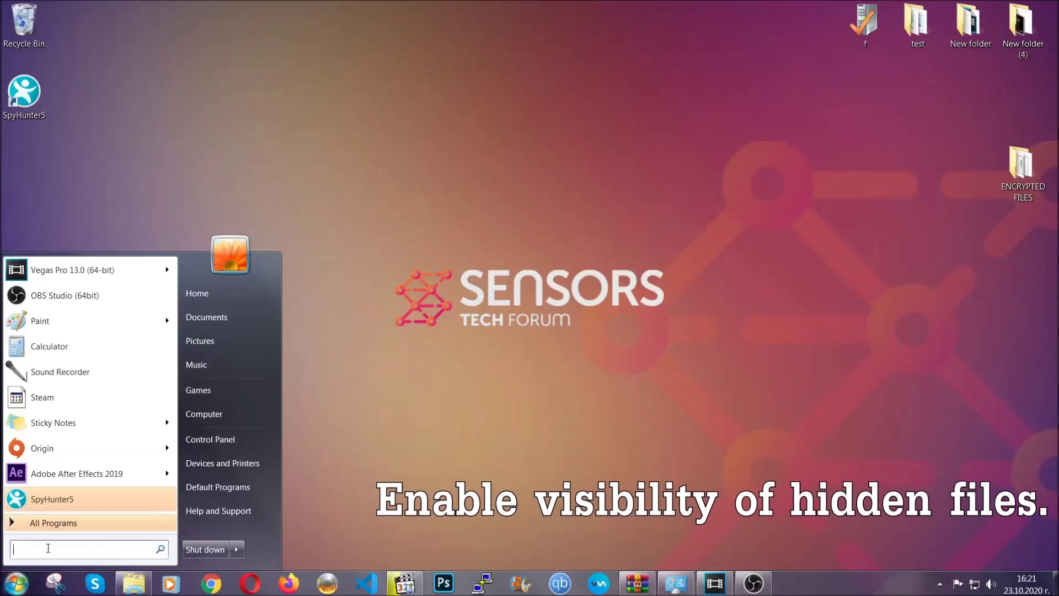
type("sho")
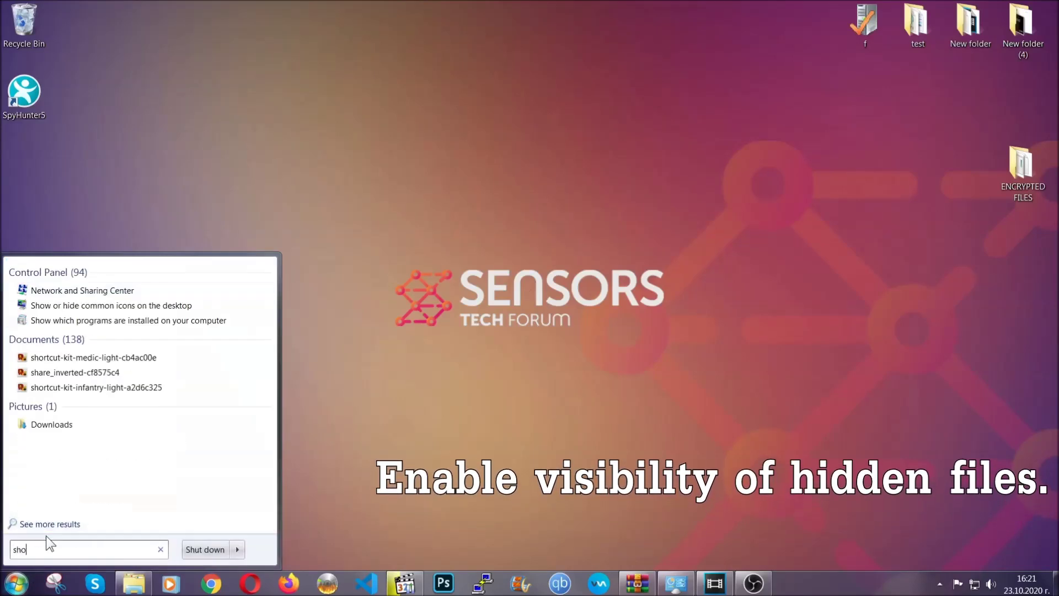
type("w hi")
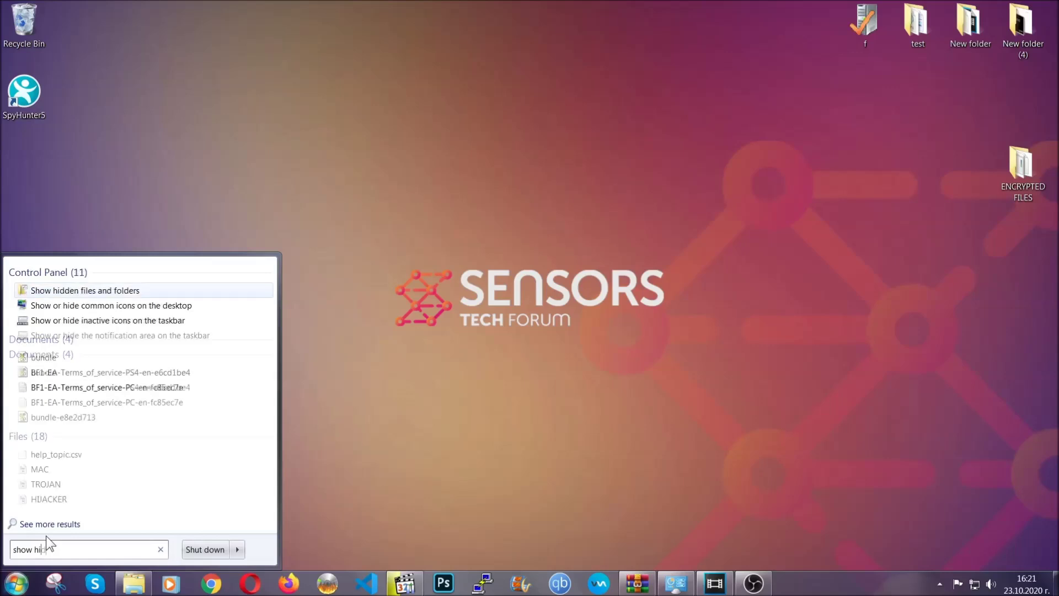
type("dden files and folders")
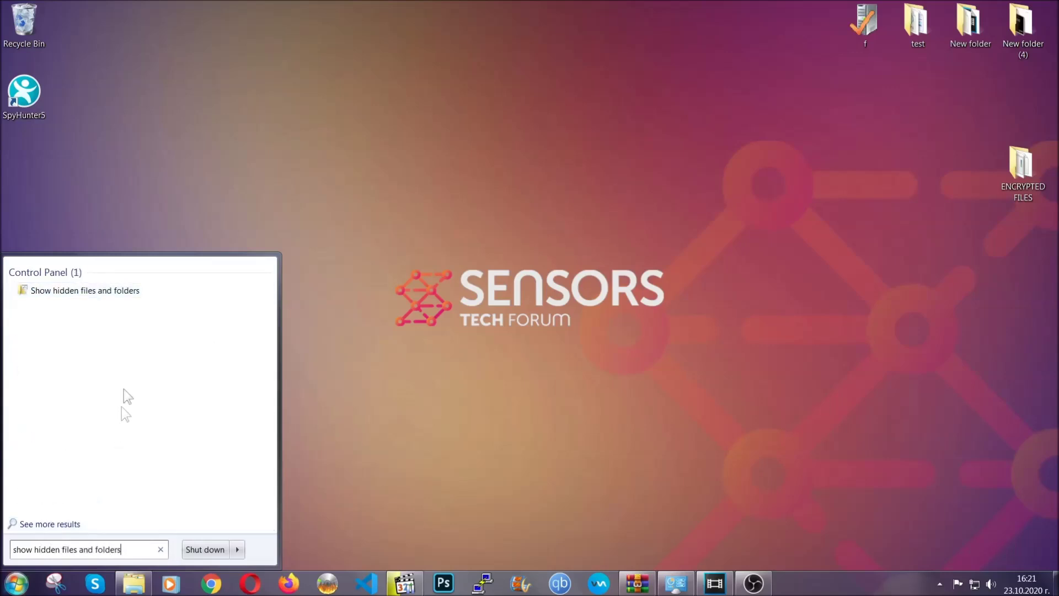
left_click(127, 293)
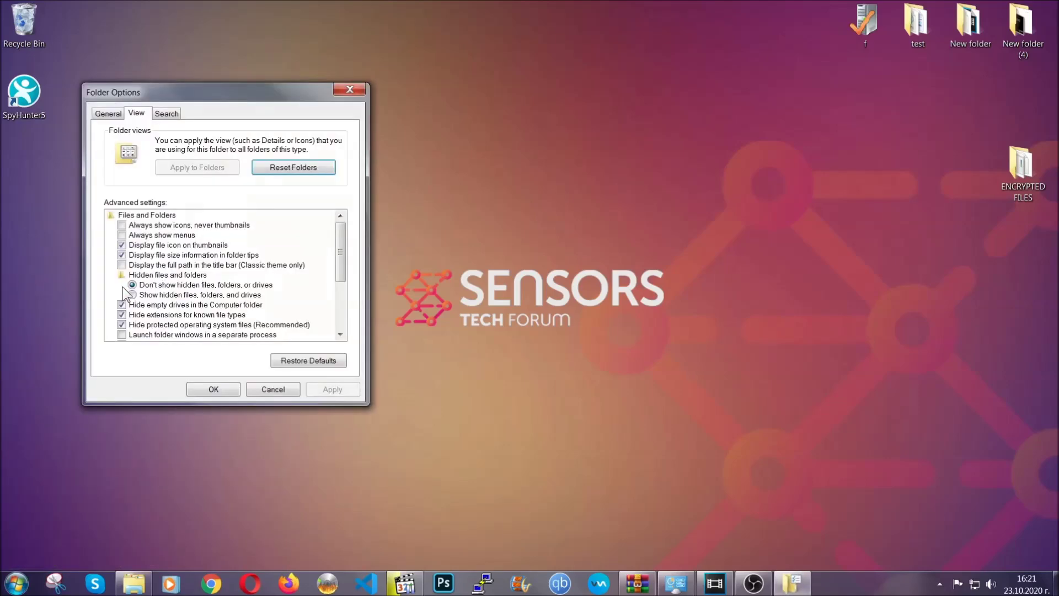
left_click(154, 297)
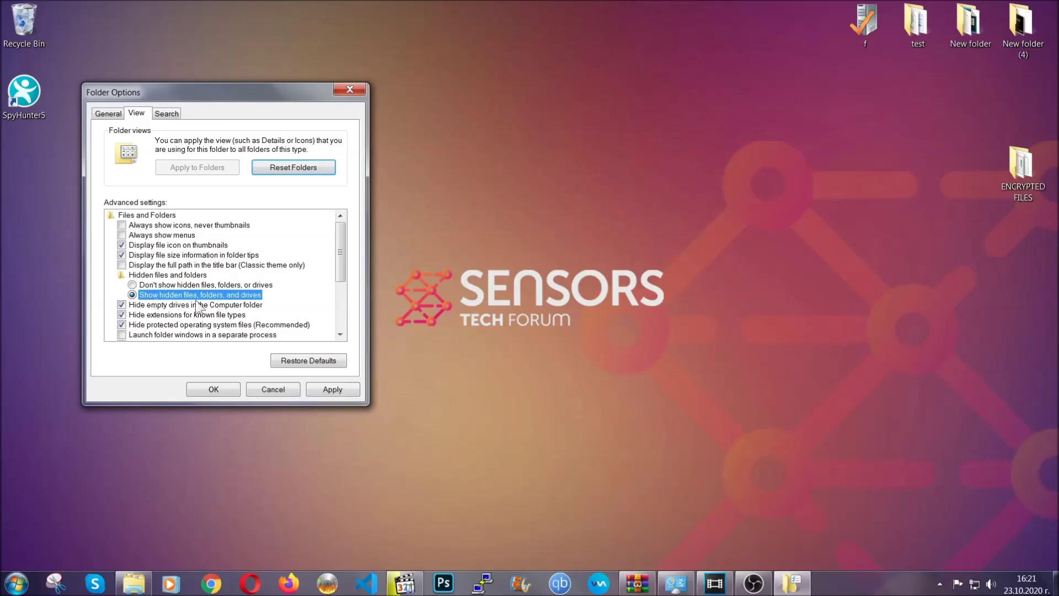
left_click(329, 390)
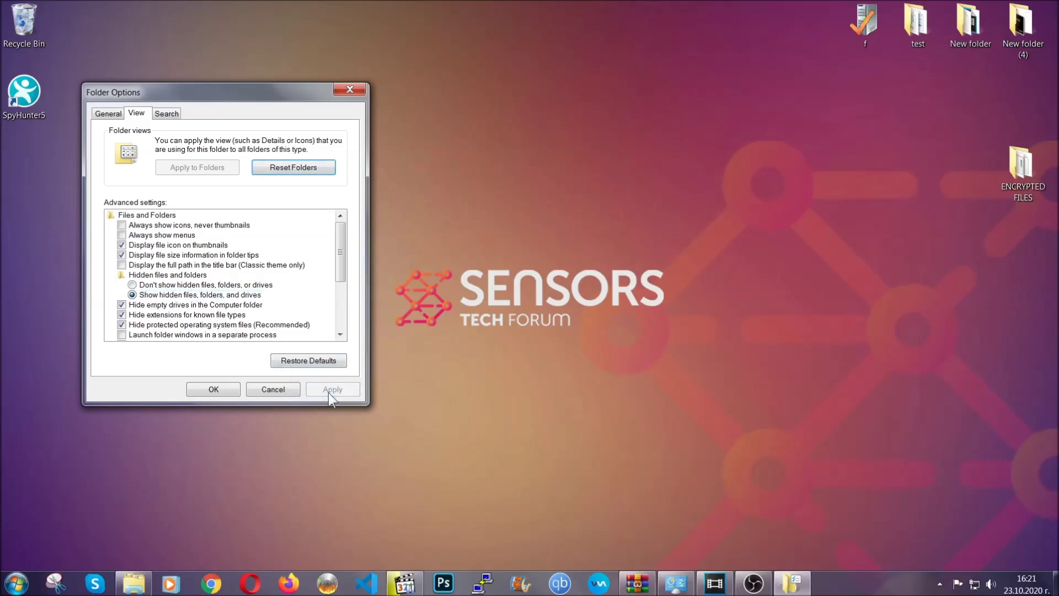
left_click(212, 389)
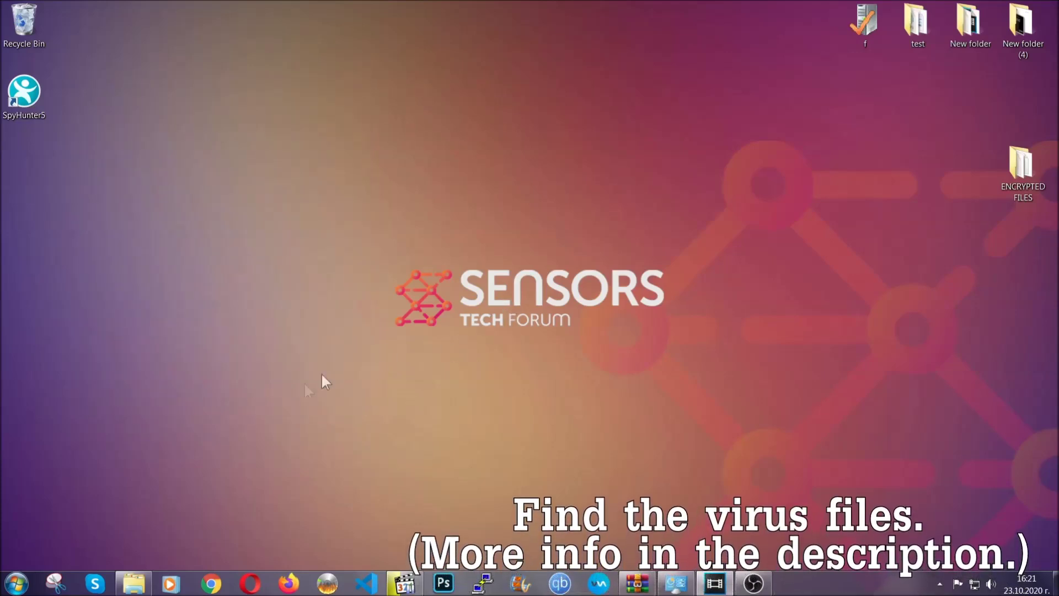
- Search the whole Computer for "fileextension:exe Example Virus Name"
left_click(16, 583)
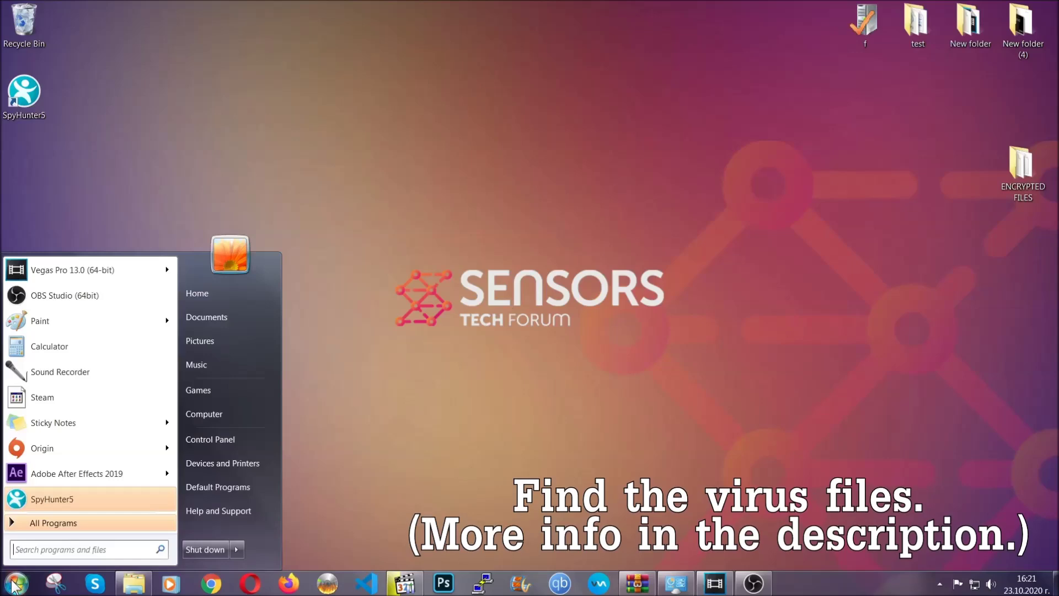
left_click(221, 418)
left_click_drag(578, 194, 506, 141)
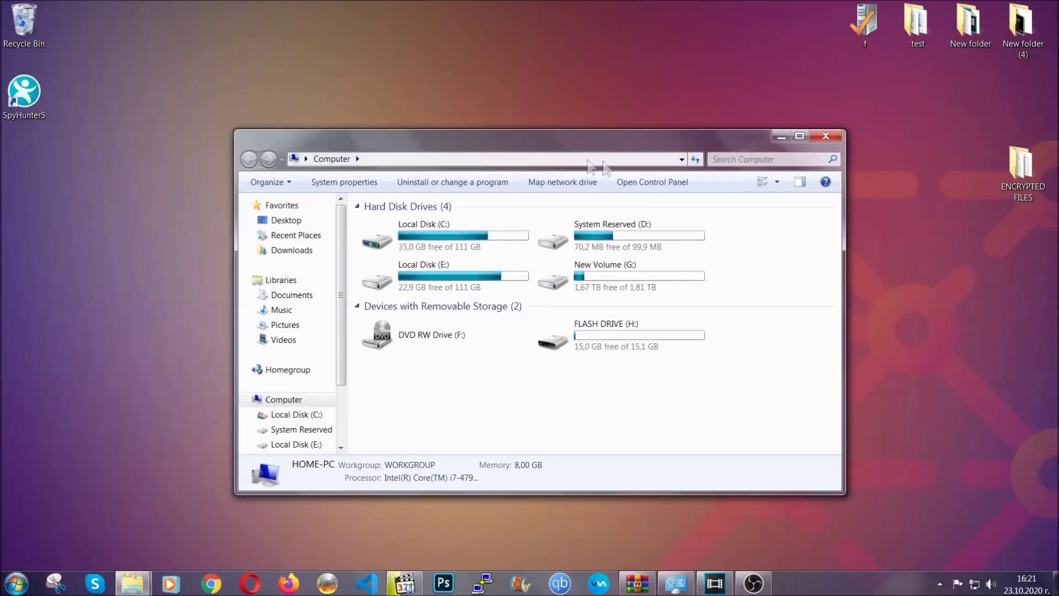
left_click(721, 159)
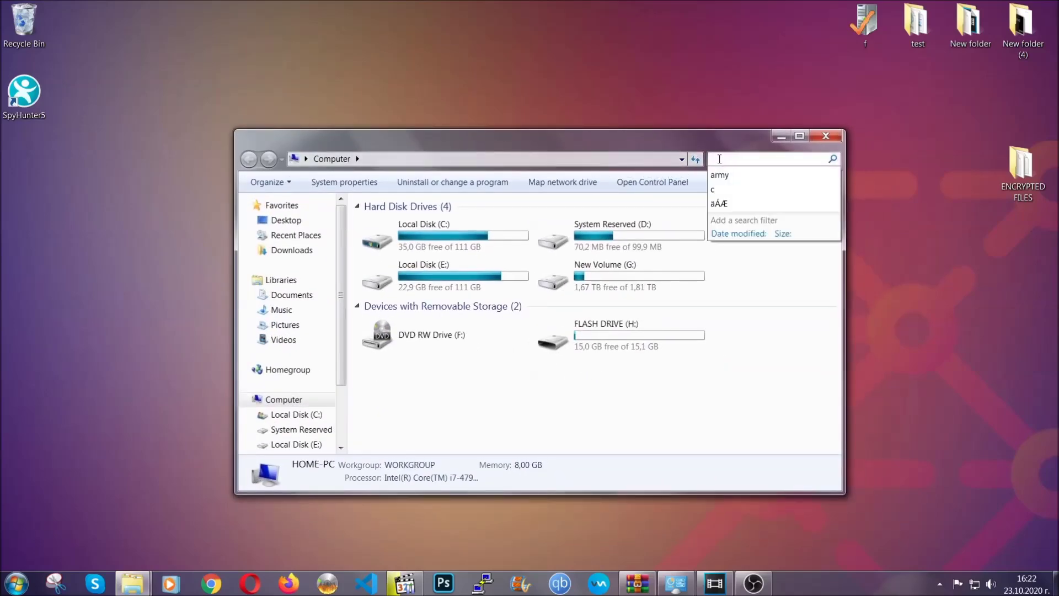
type("fileexte")
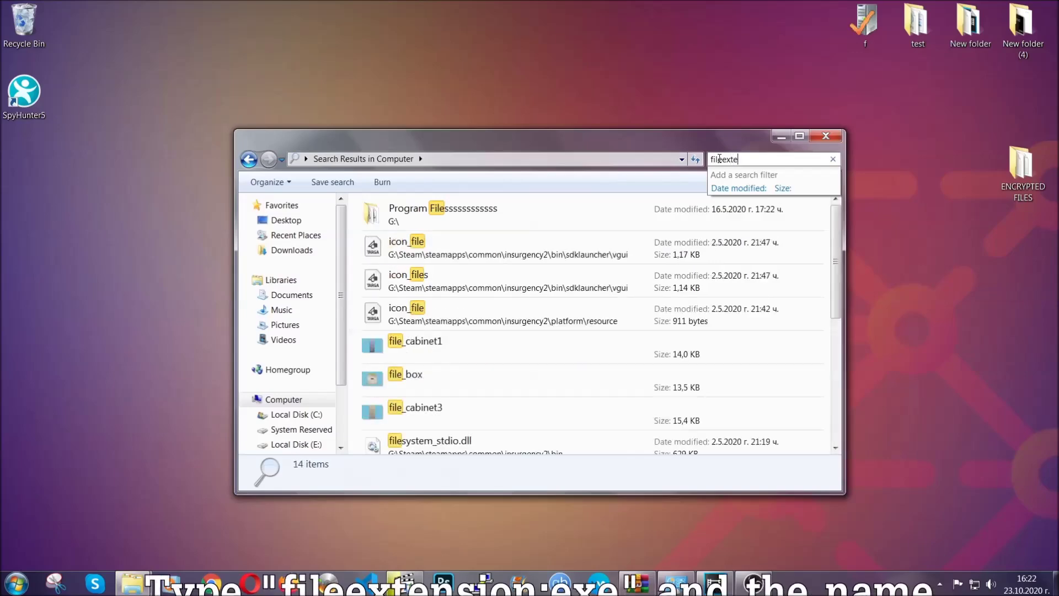
type("nsion:exe Exa")
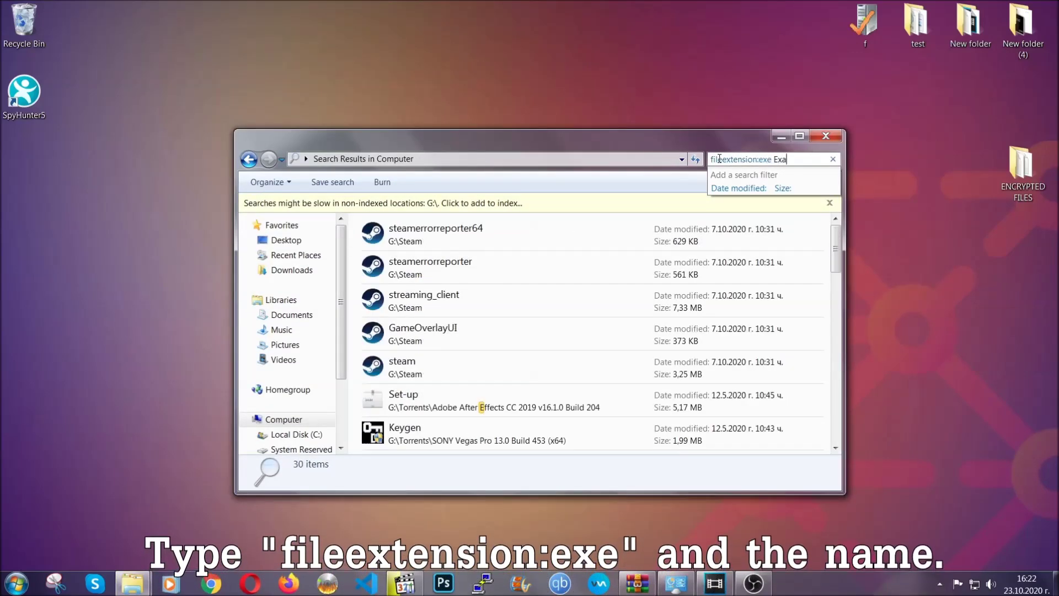
type("mple ")
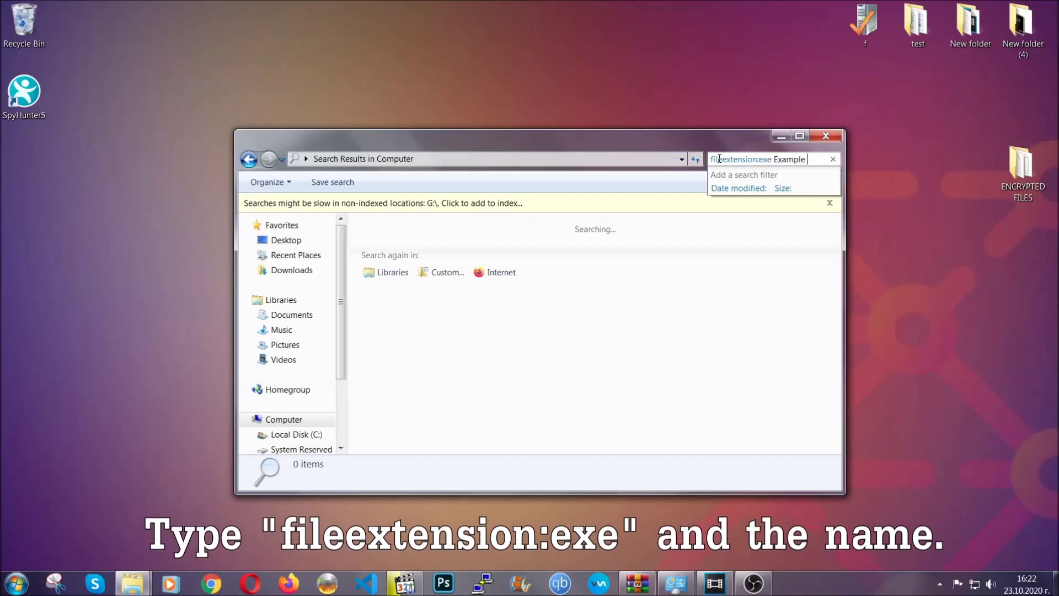
type("Virus Name")
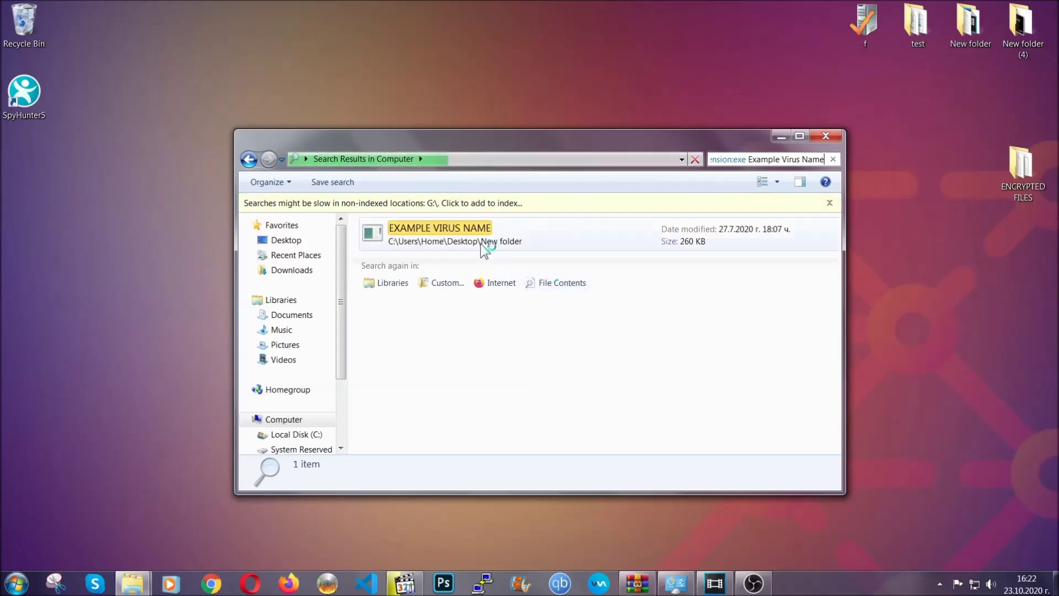
- Delete the EXAMPLE VIRUS NAME application found in the search results, confirm moving it to the Recycle Bin, and close the search window
left_click(463, 228)
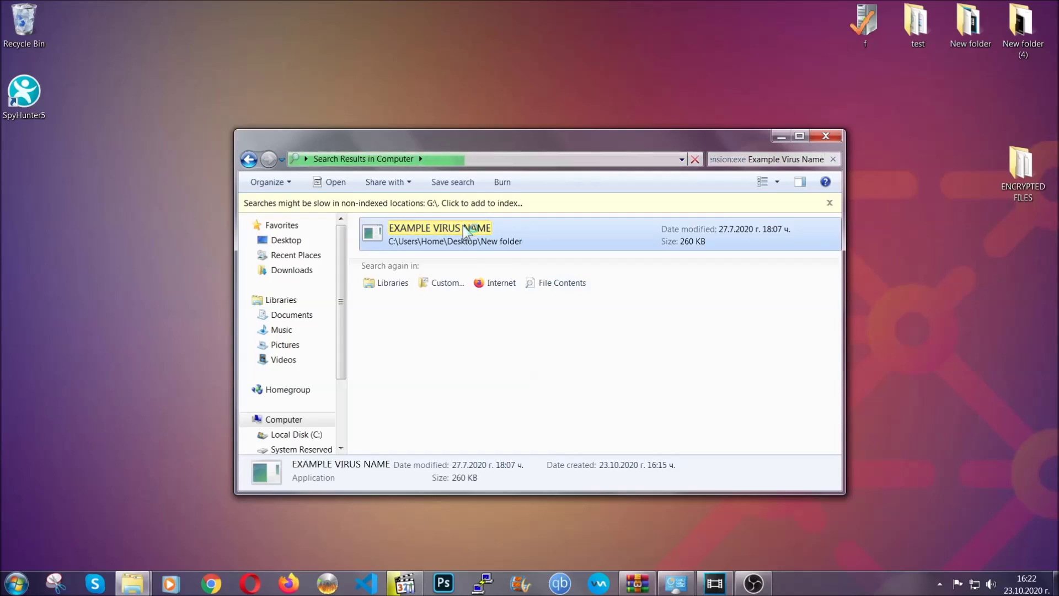
right_click(464, 228)
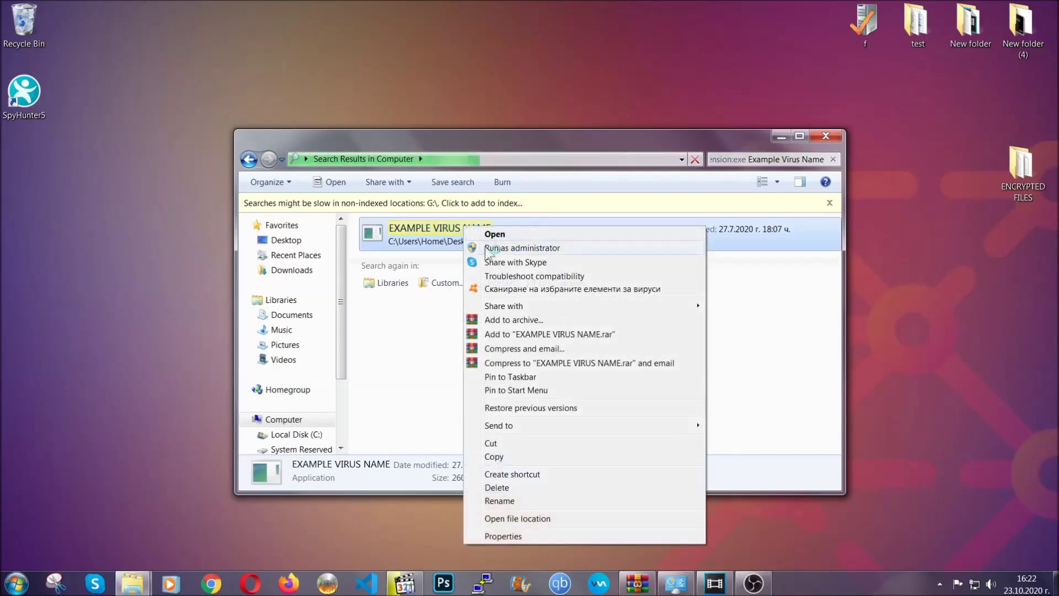
left_click(511, 487)
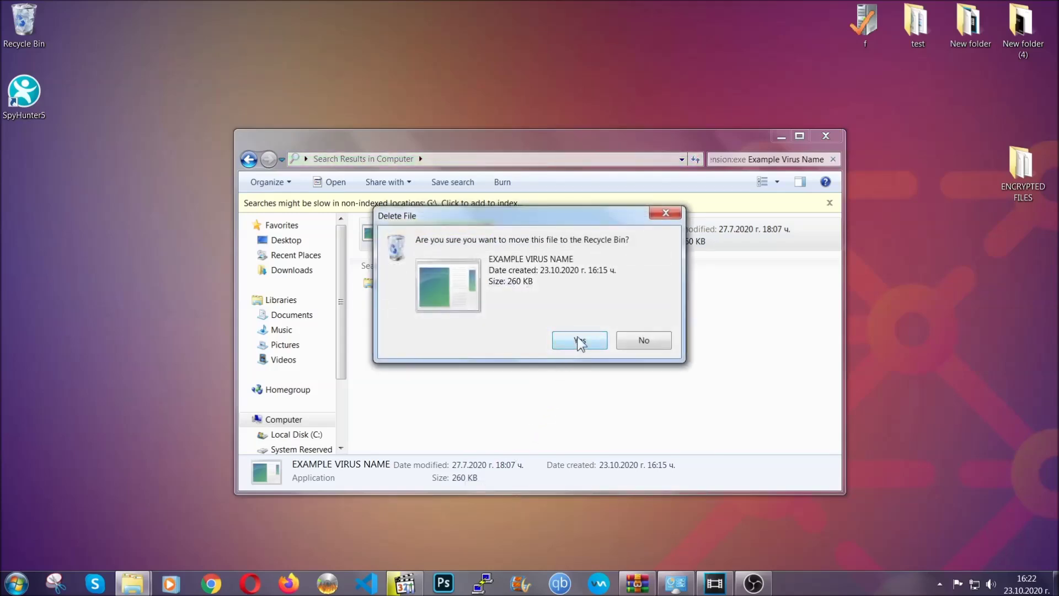
left_click(579, 342)
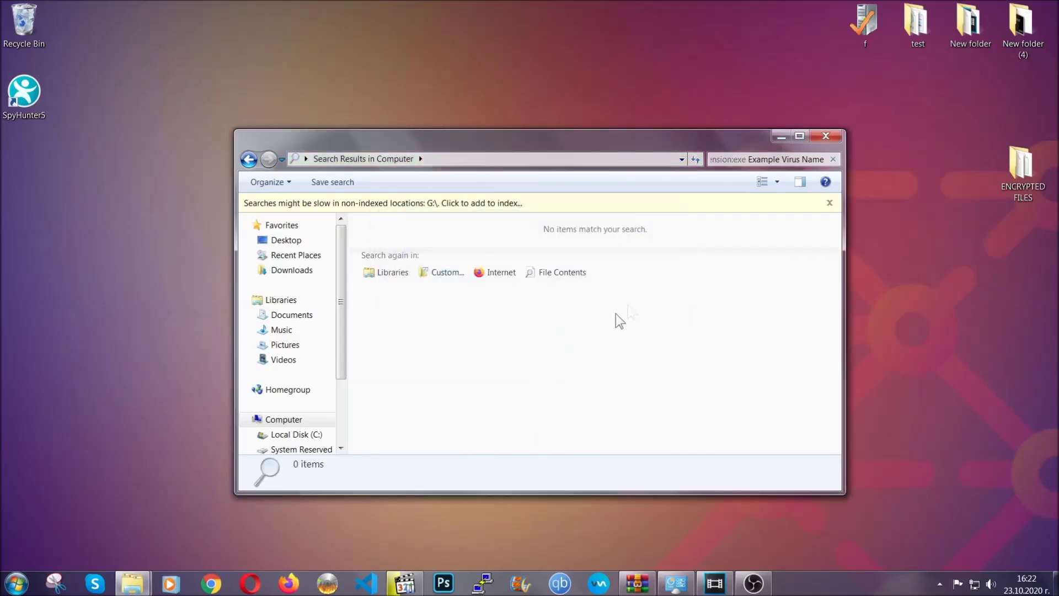
left_click(826, 136)
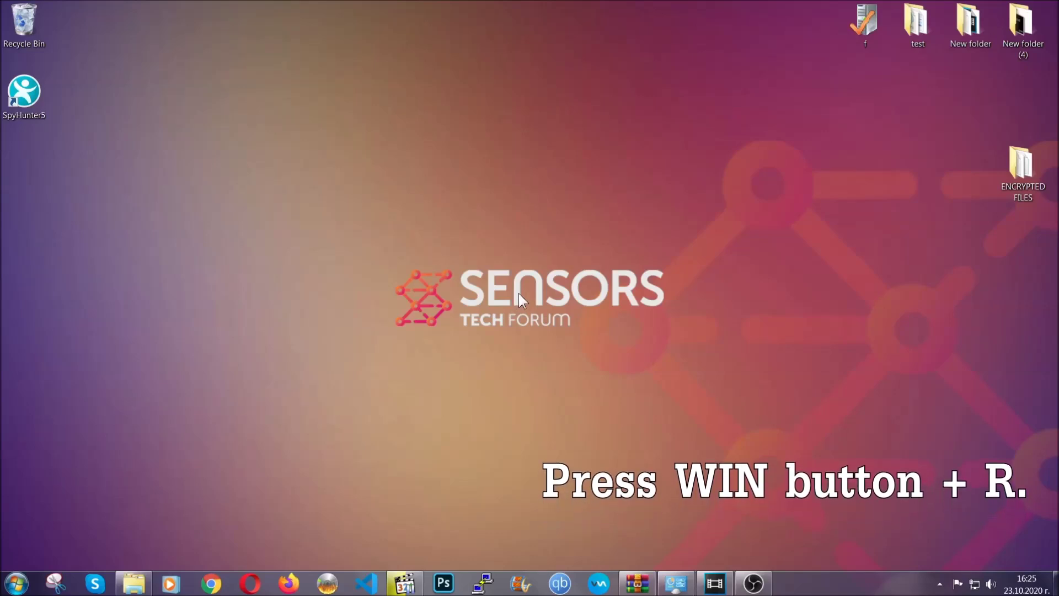
- Open the Registry Editor by running the REGEDIT command from the Run dialog
key("super+r")
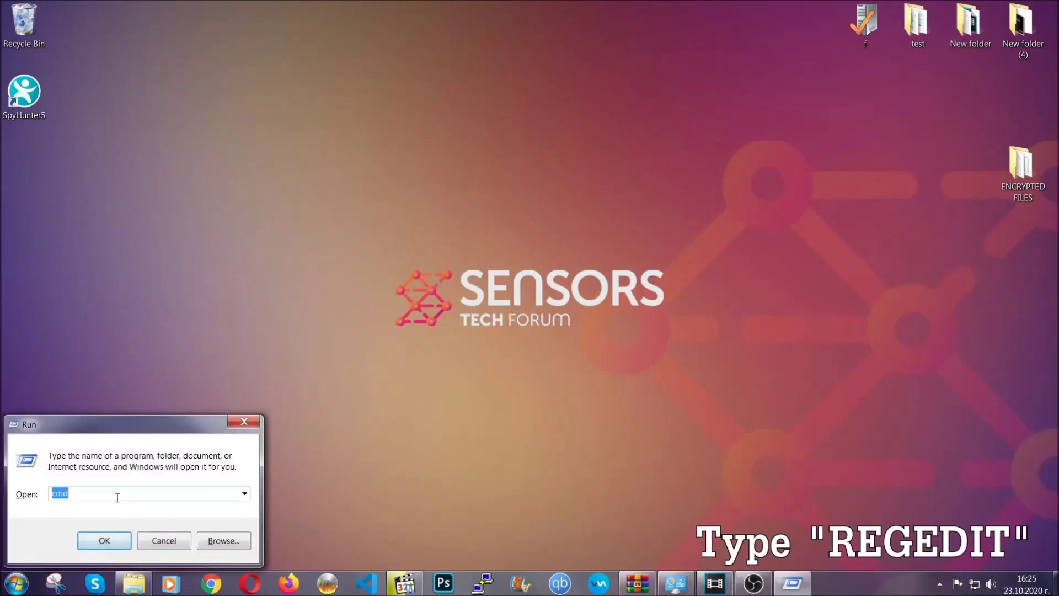
type("RE")
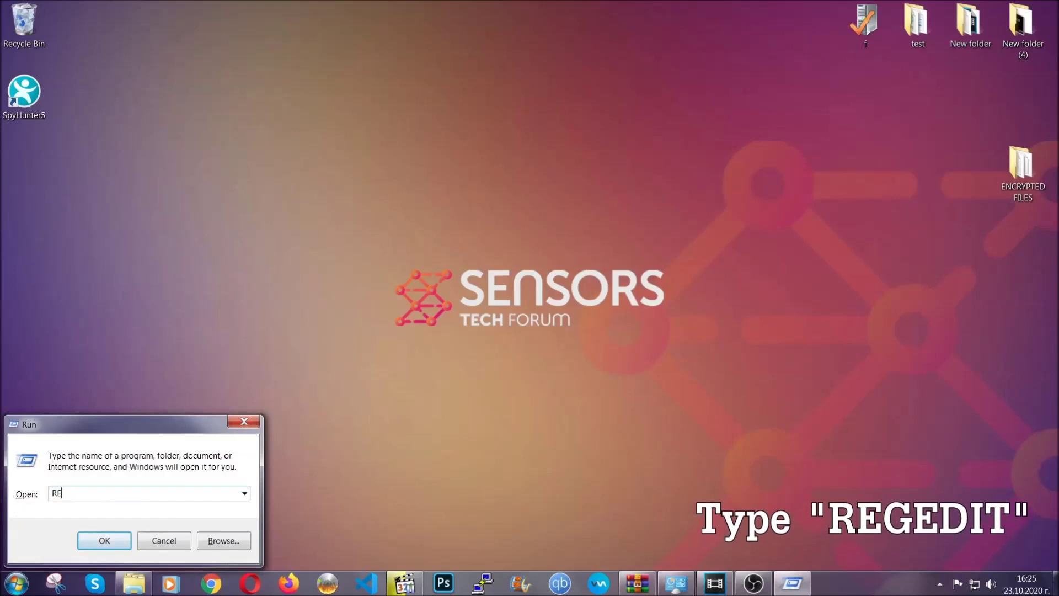
type("GEDIT")
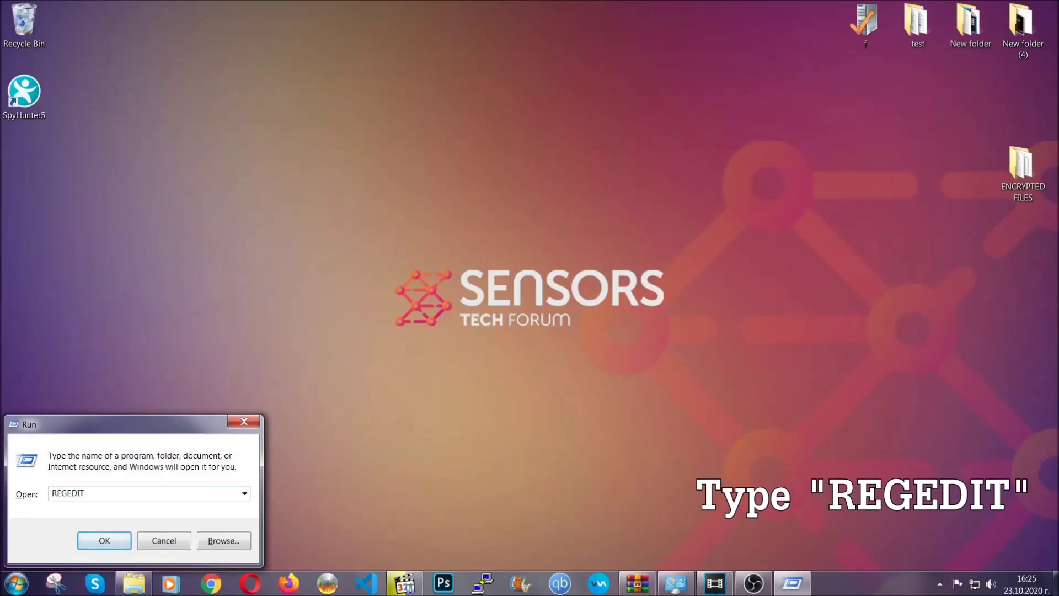
left_click(92, 544)
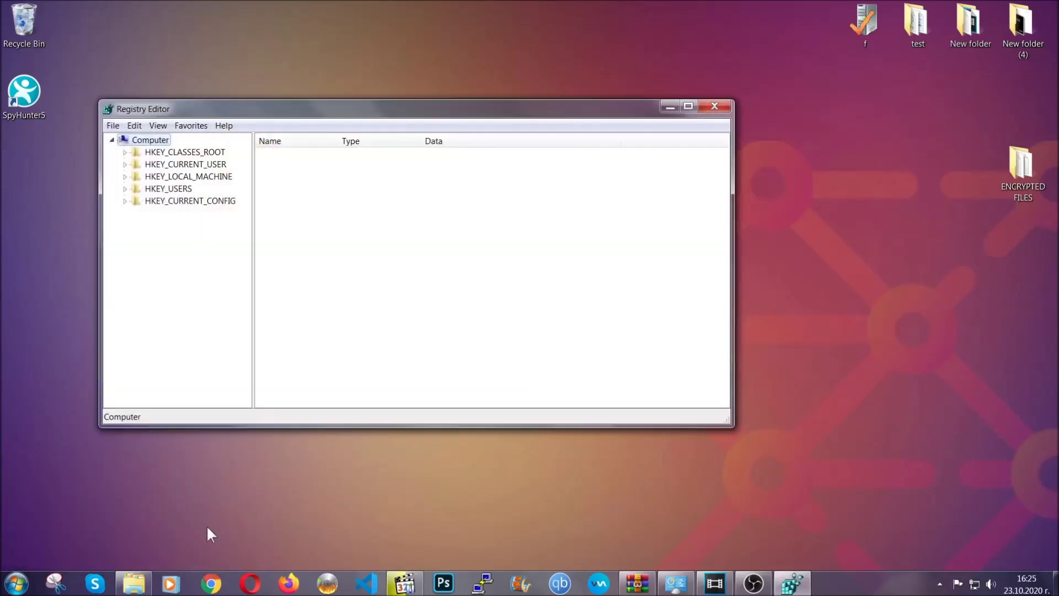
- Export the whole registry to the Desktop as a registration file named BACKUP
left_click(114, 126)
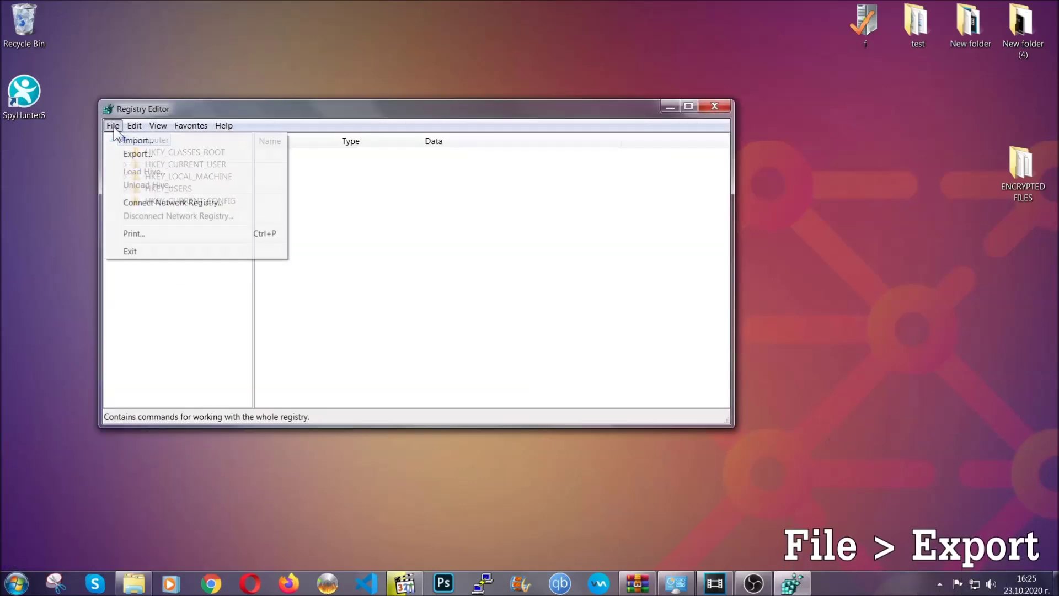
left_click(138, 154)
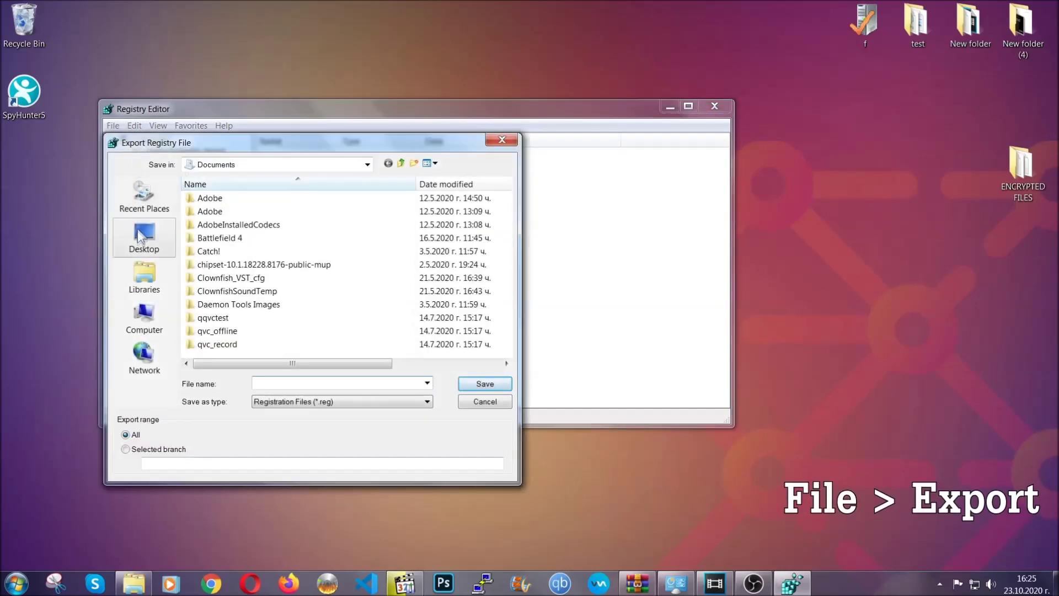
left_click(142, 236)
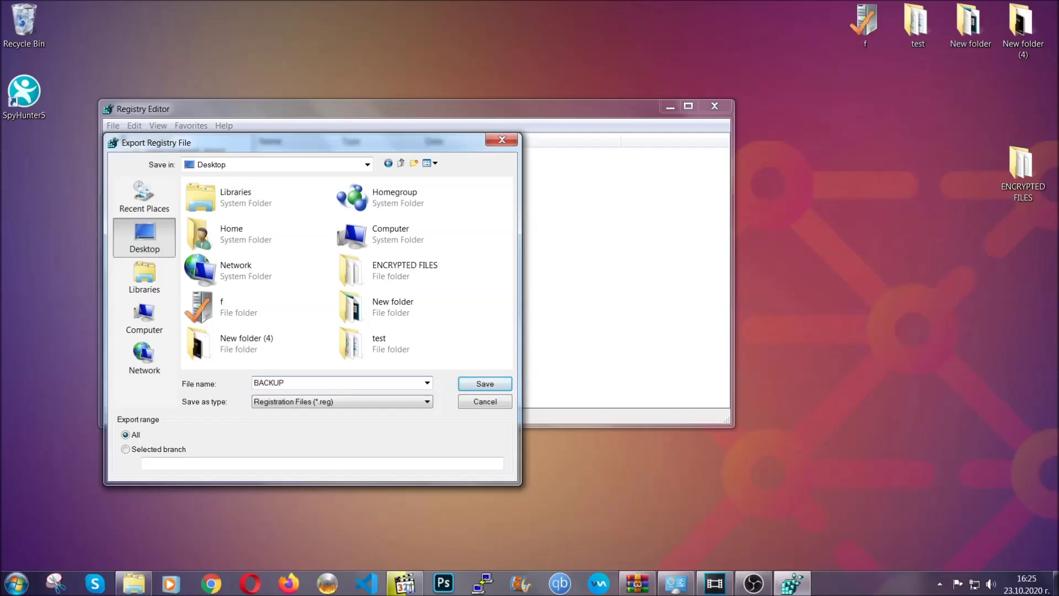
left_click(477, 385)
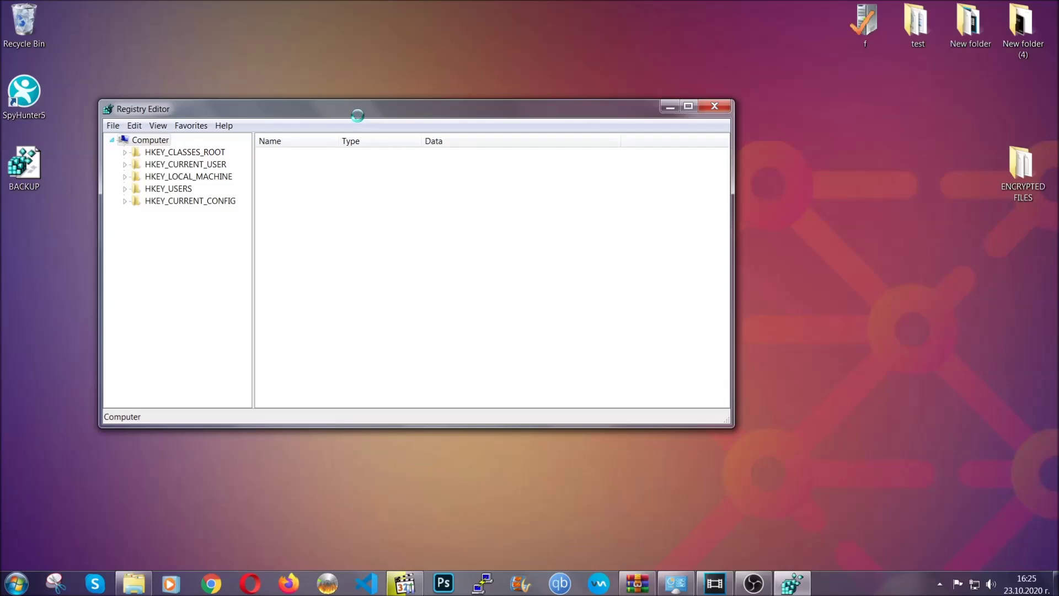
left_click_drag(357, 115, 462, 150)
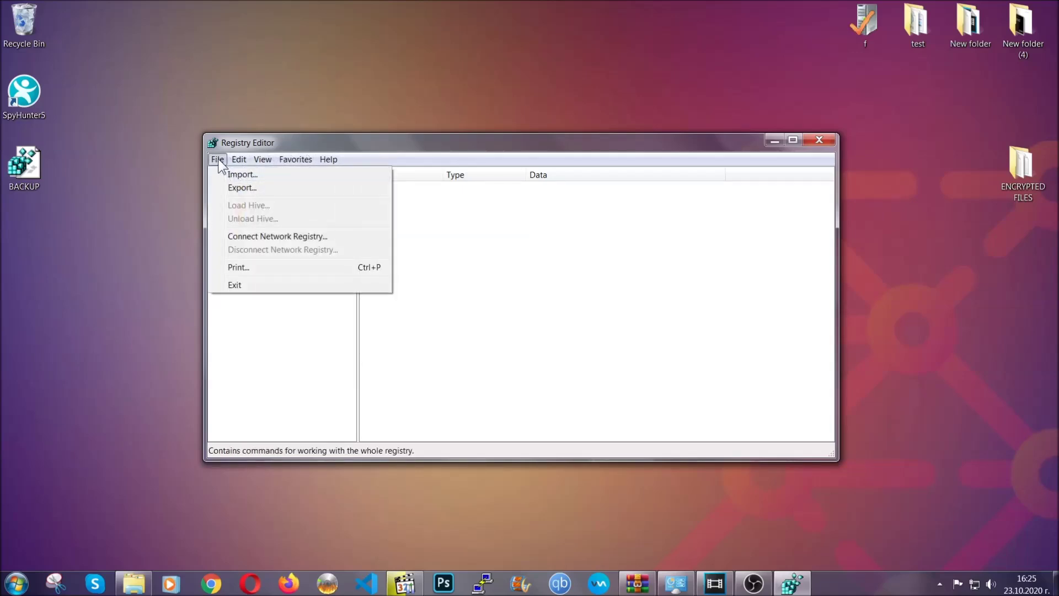
left_click(218, 160)
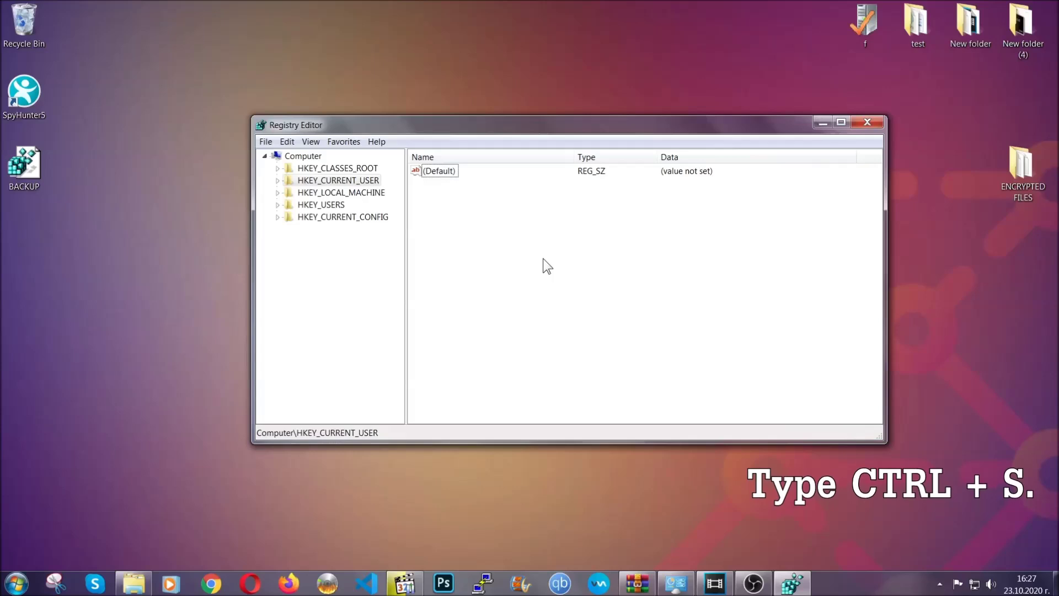
- Search the registry keys under HKEY_CURRENT_USER for "RunOnce"
key("ctrl+f")
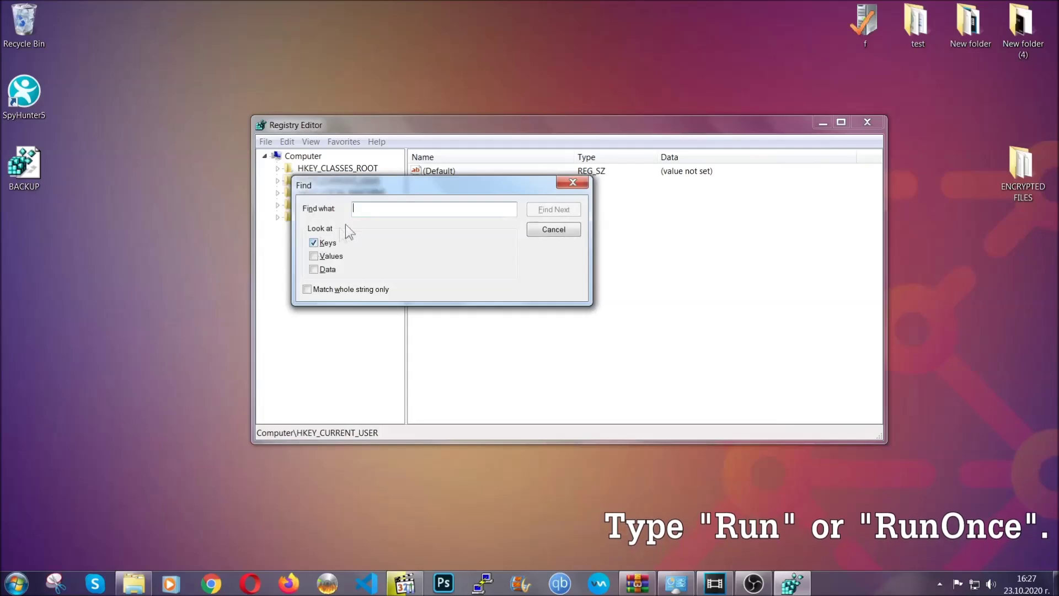
type("Ru")
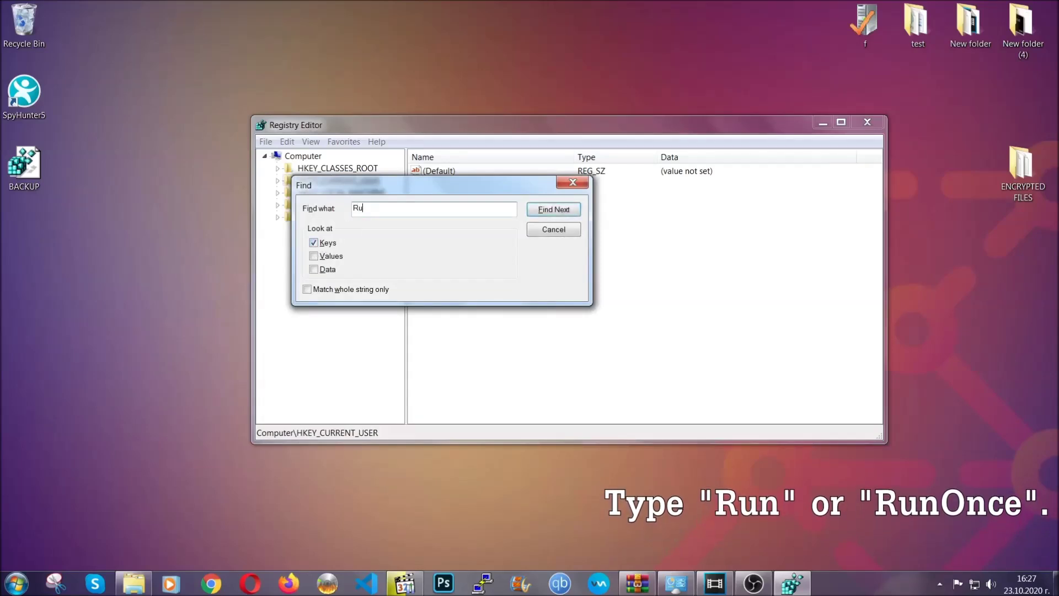
type("nOnce")
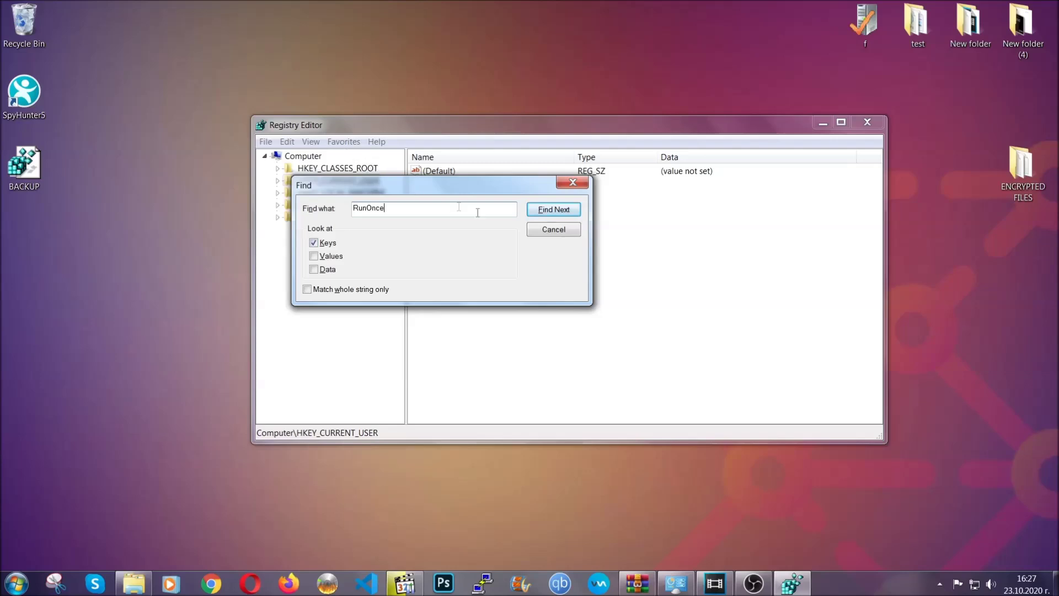
left_click(565, 211)
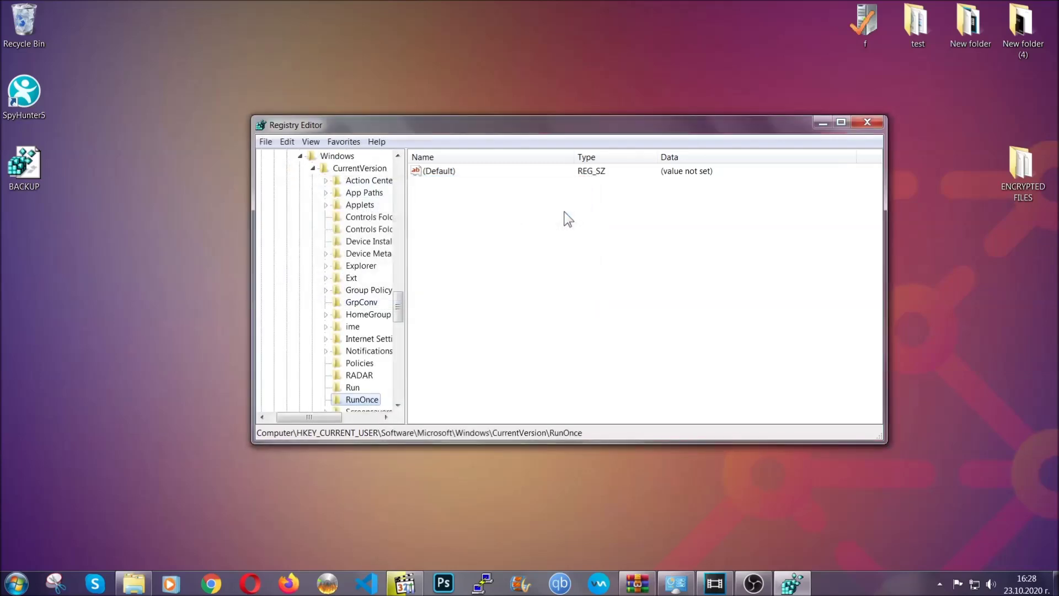
- Delete the value THE VIRUS from the Run key under HKEY_CURRENT_USER's CurrentVersion and confirm its permanent deletion
left_click_drag(401, 305, 398, 315)
left_click(352, 266)
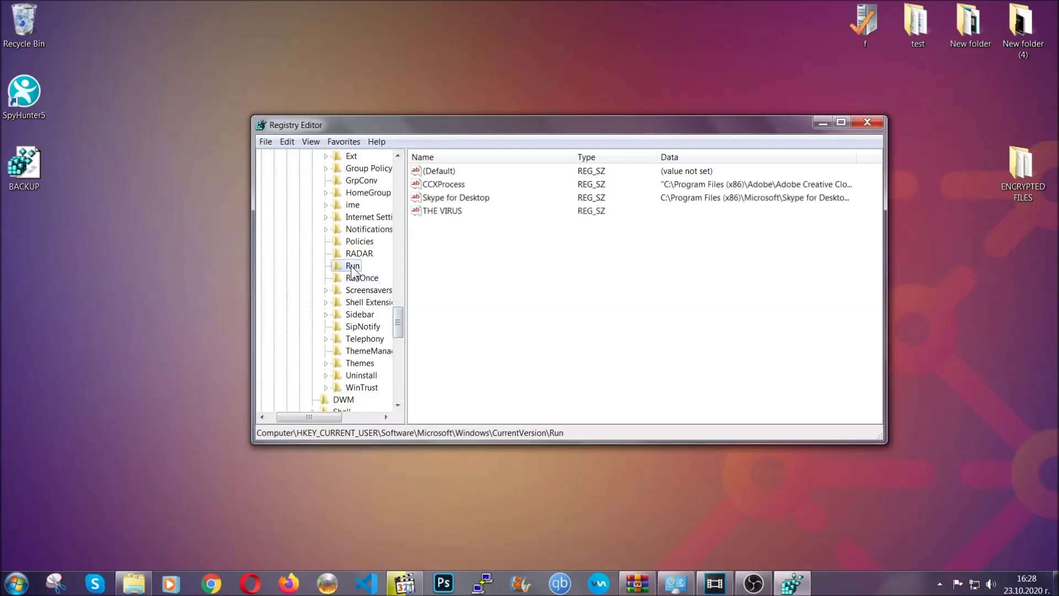
left_click(435, 213)
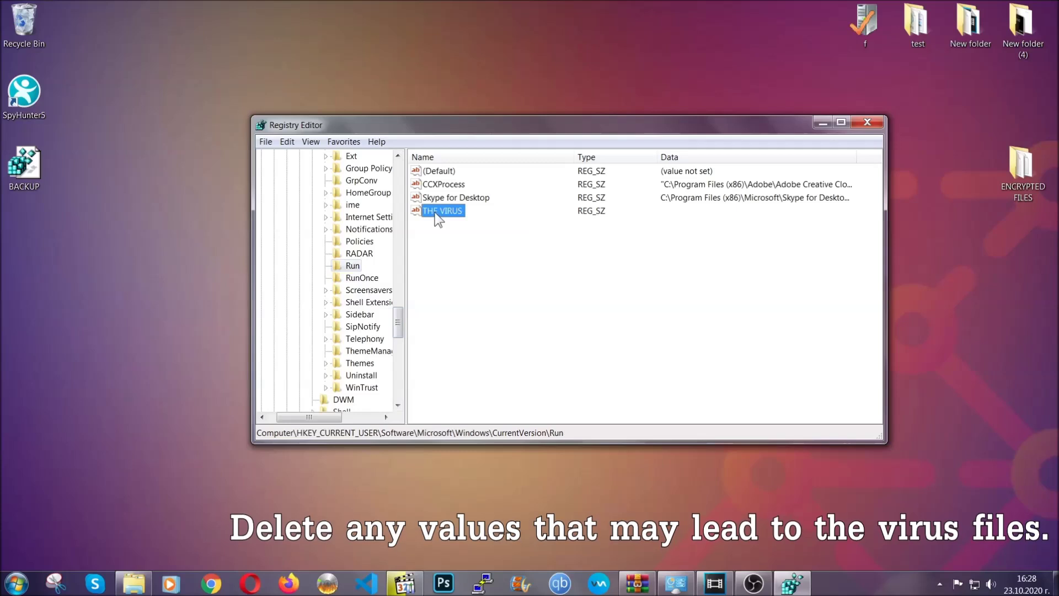
right_click(435, 212)
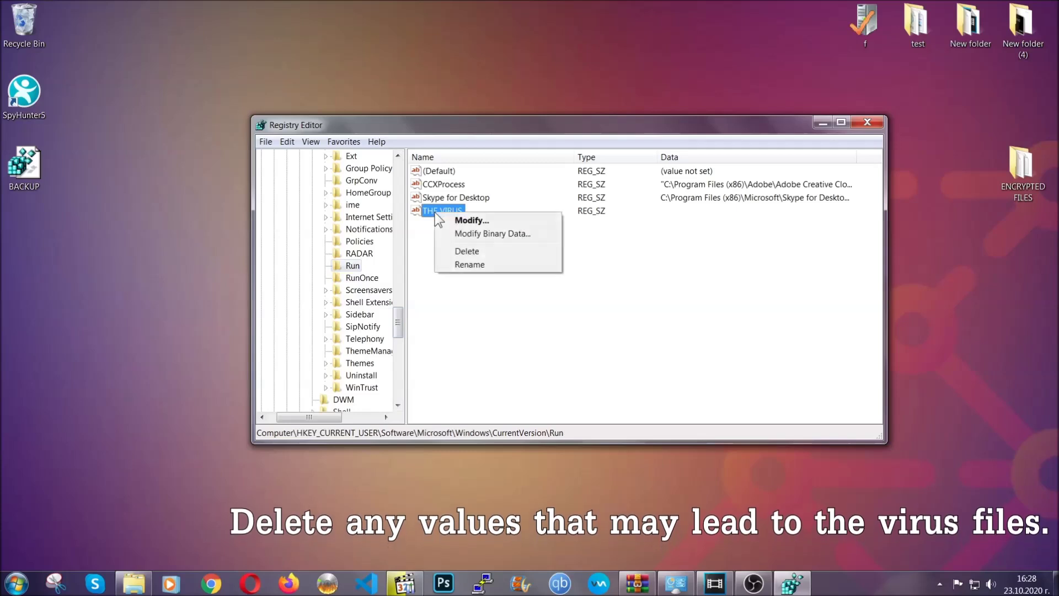
left_click(458, 251)
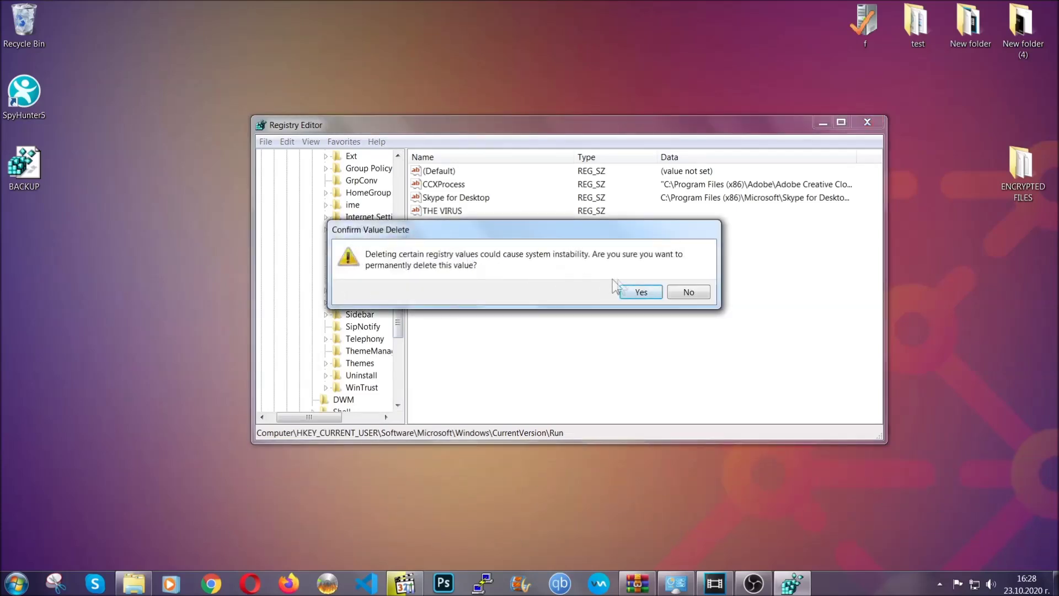
left_click(639, 293)
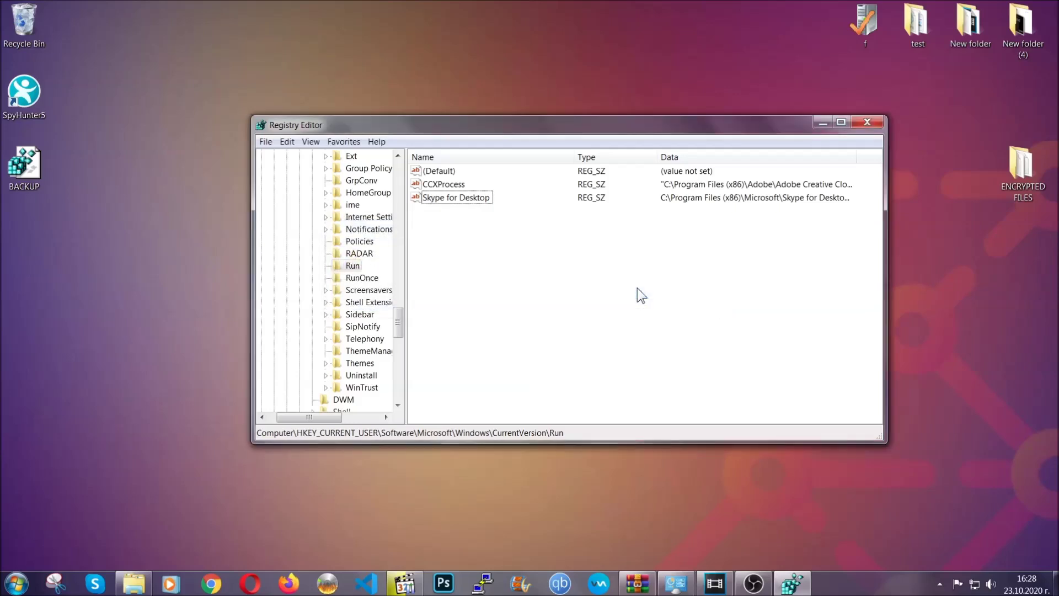